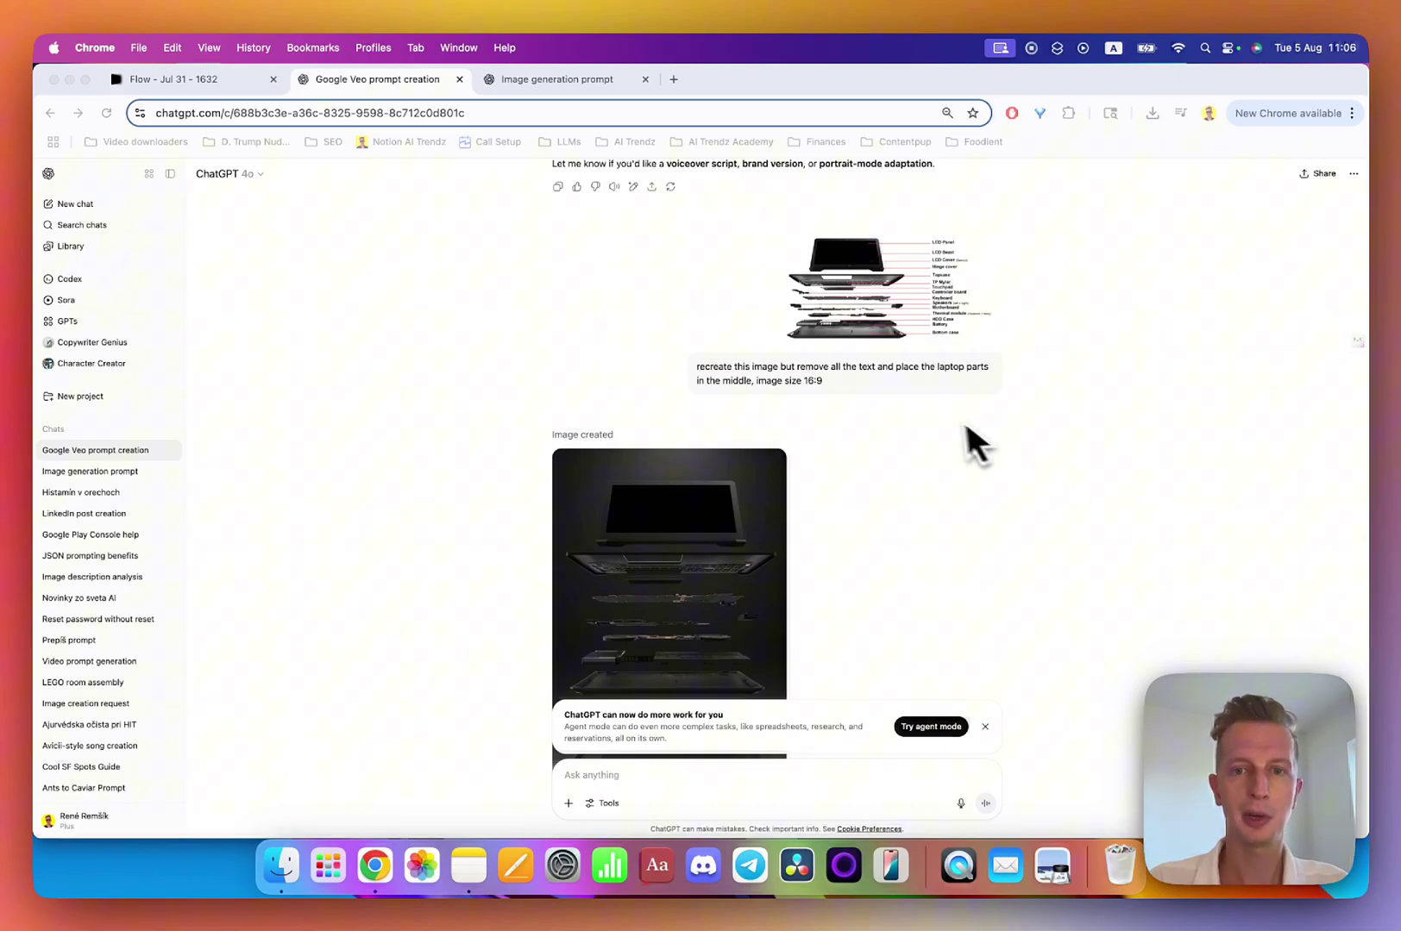
- Enlarge the uploaded laptop parts diagram, then close it to return to the chat
{"action": "left_click", "coordinate": [859, 321]}
{"action": "left_click", "coordinate": [869, 306]}
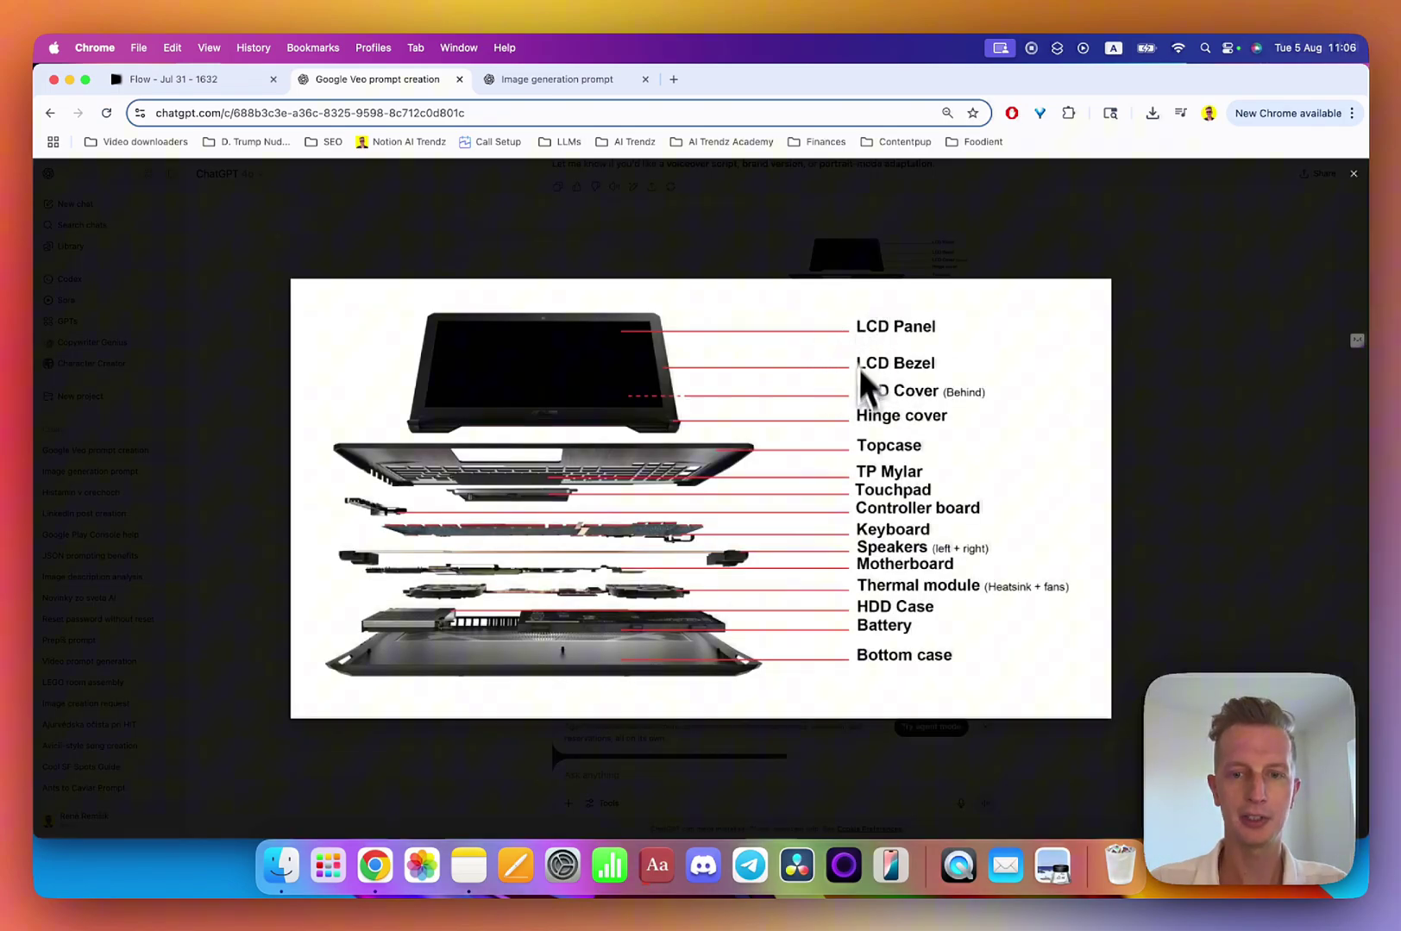
{"action": "left_click", "coordinate": [1135, 325]}
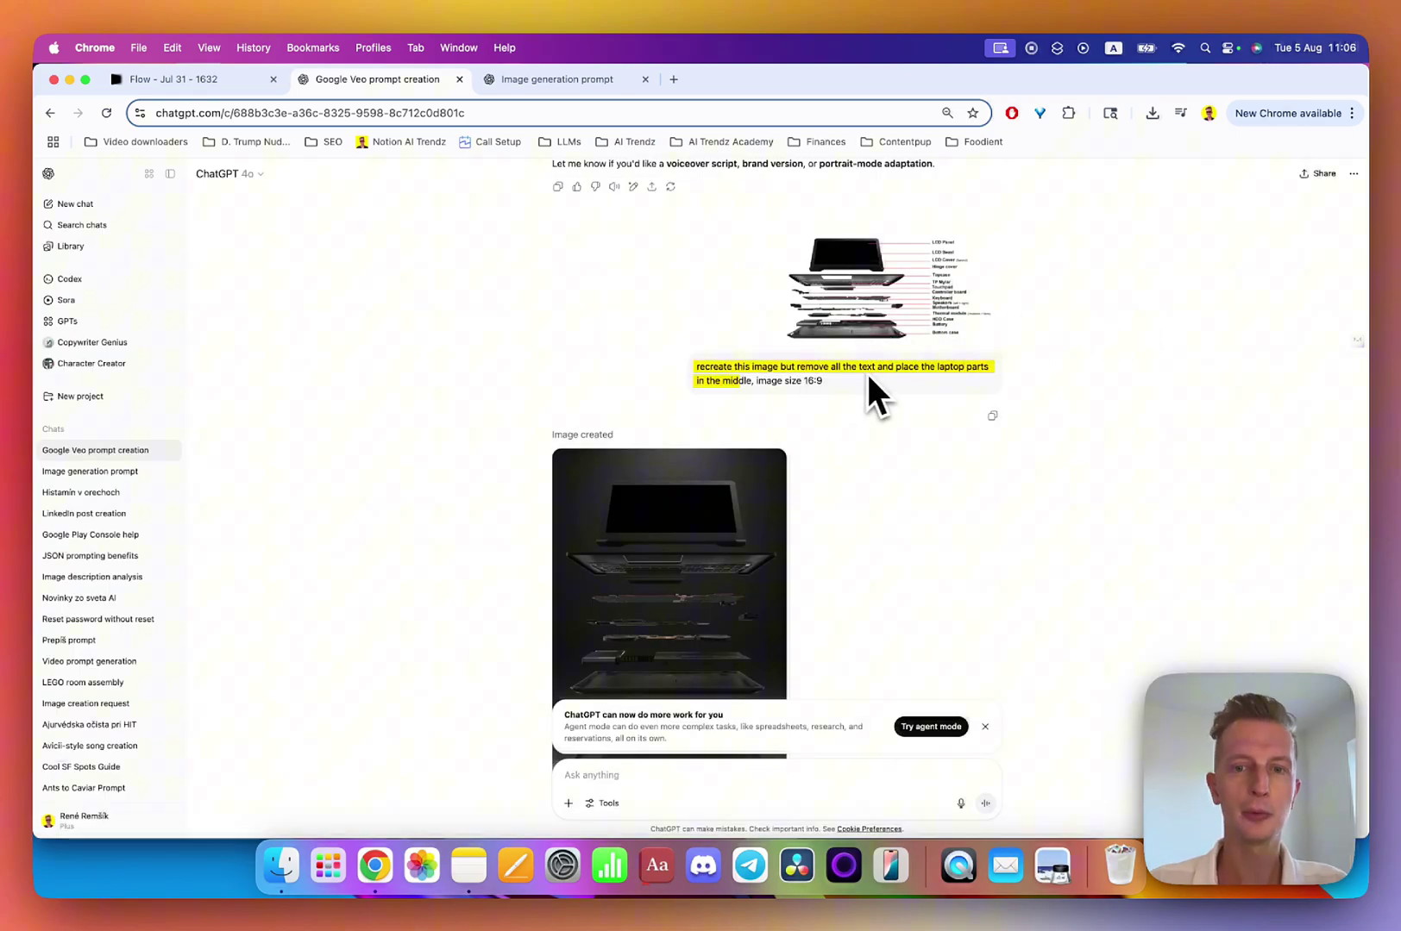
- Scroll down and view the laptop parts and burger image full size, then close it
{"action": "scroll", "coordinate": [838, 518], "scroll_direction": "down", "scroll_amount": 1}
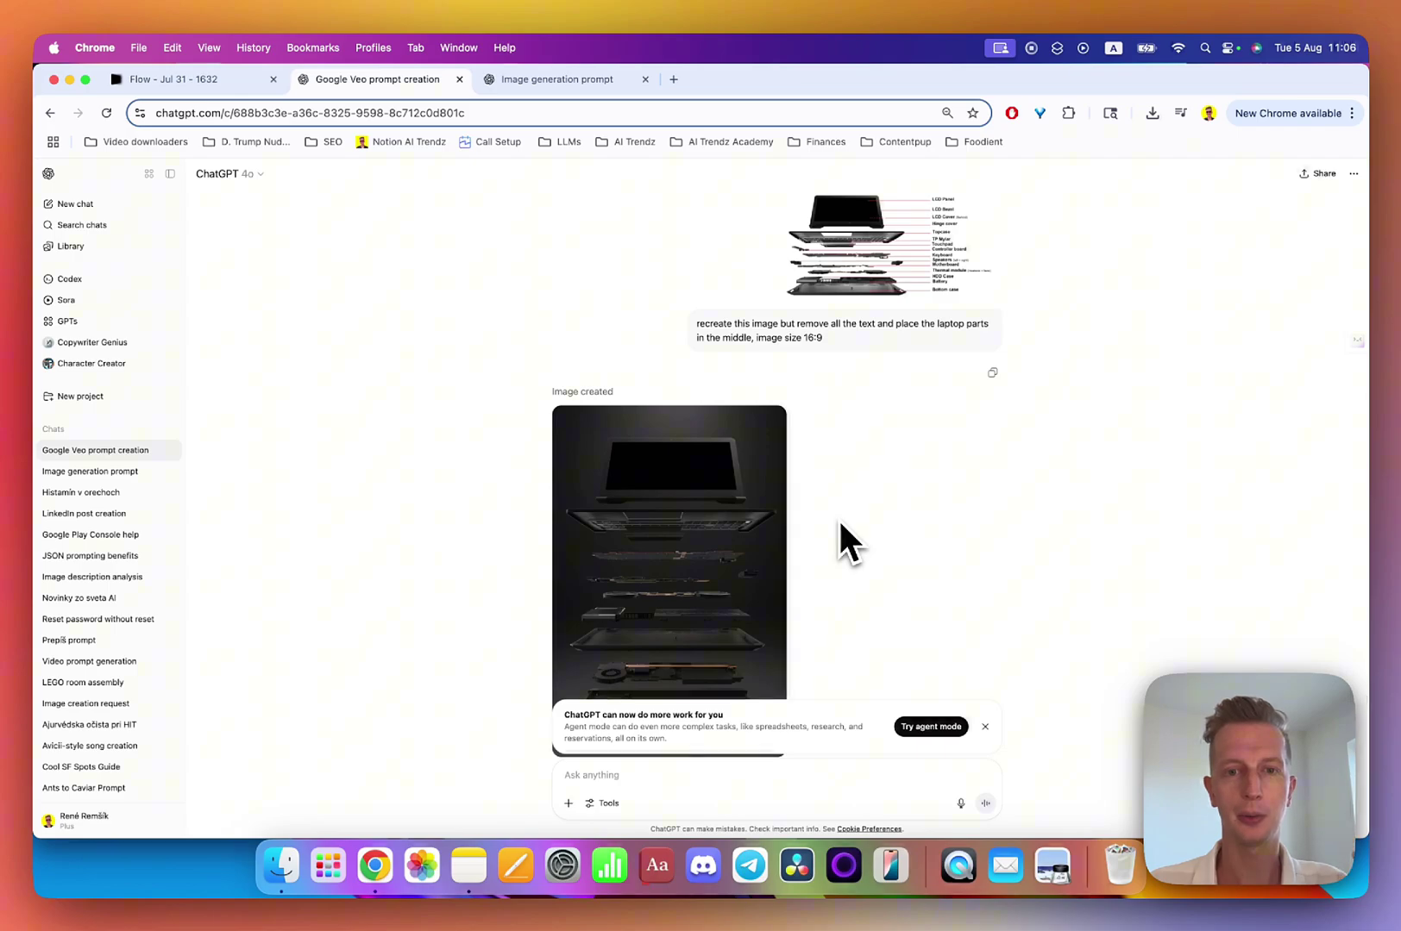
{"action": "scroll", "coordinate": [838, 517], "scroll_direction": "down", "scroll_amount": 4}
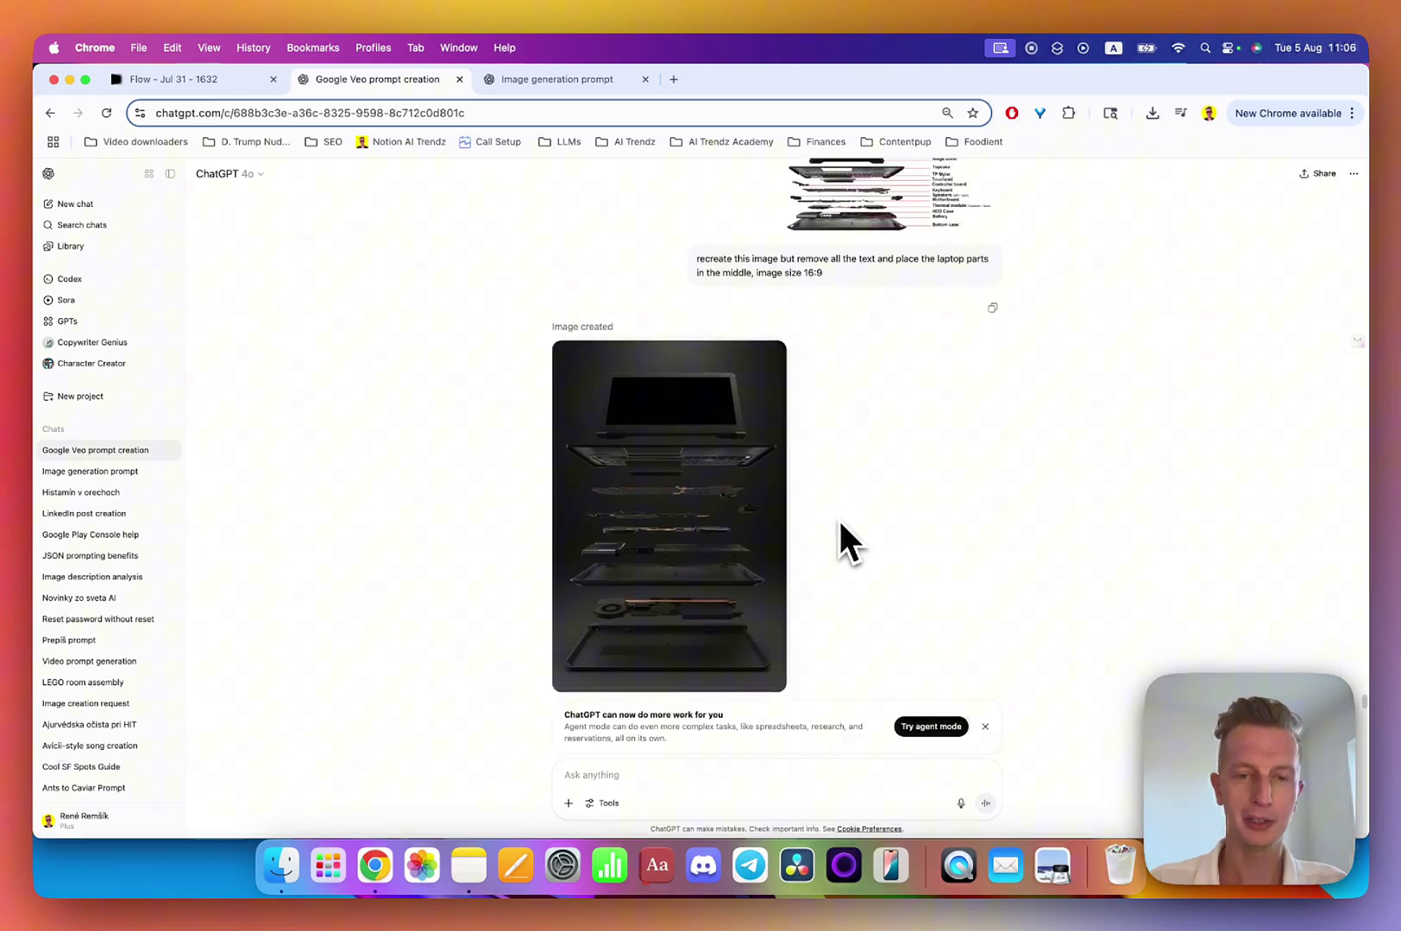
{"action": "mouse_move", "coordinate": [806, 267]}
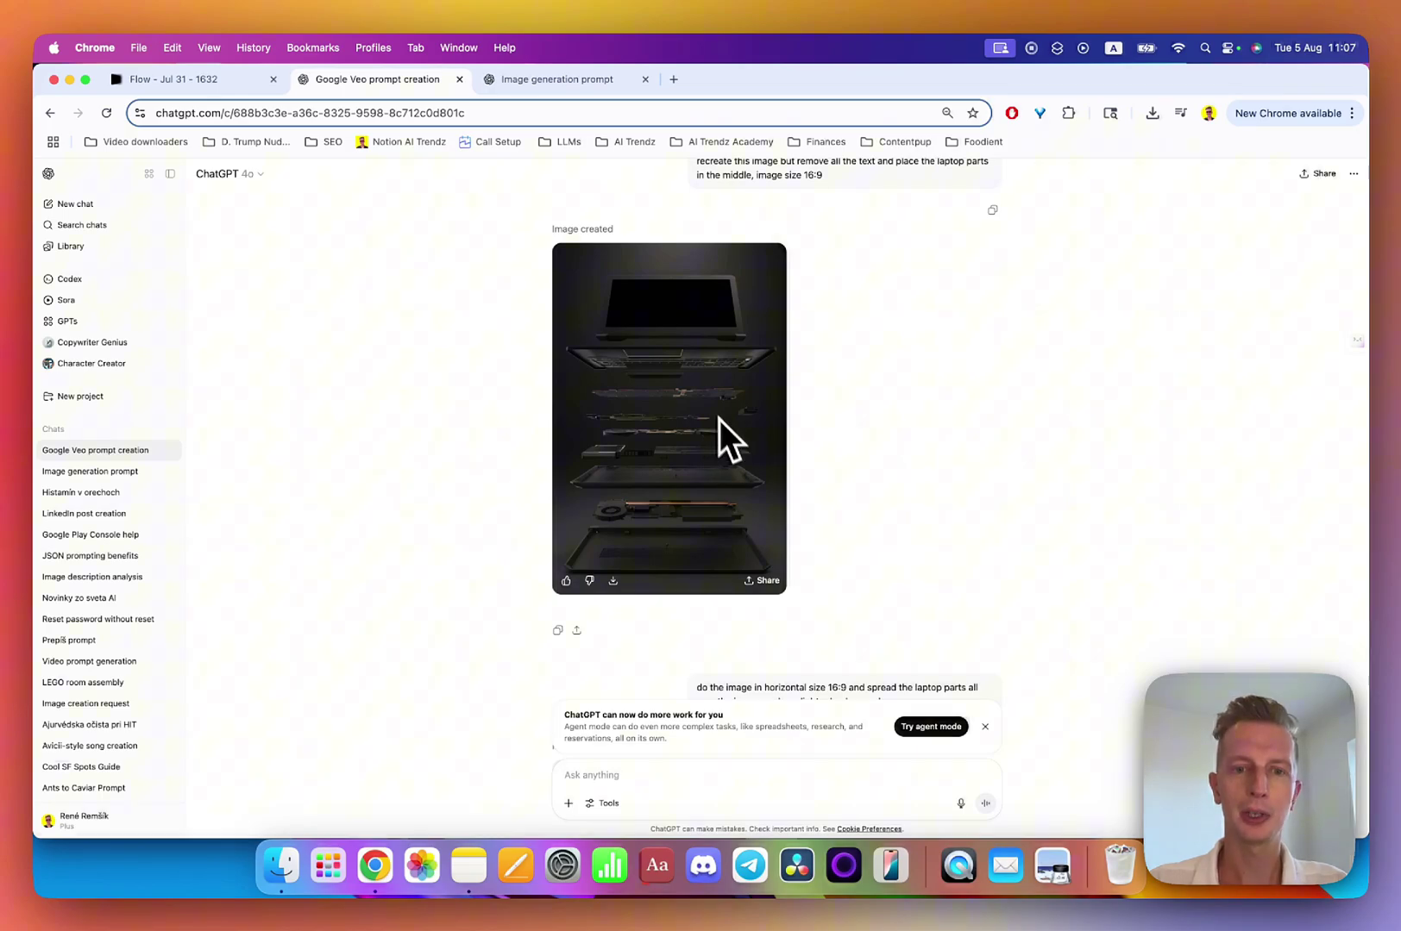
{"action": "scroll", "coordinate": [841, 544], "scroll_direction": "down", "scroll_amount": 5}
{"action": "scroll", "coordinate": [857, 549], "scroll_direction": "down", "scroll_amount": 4}
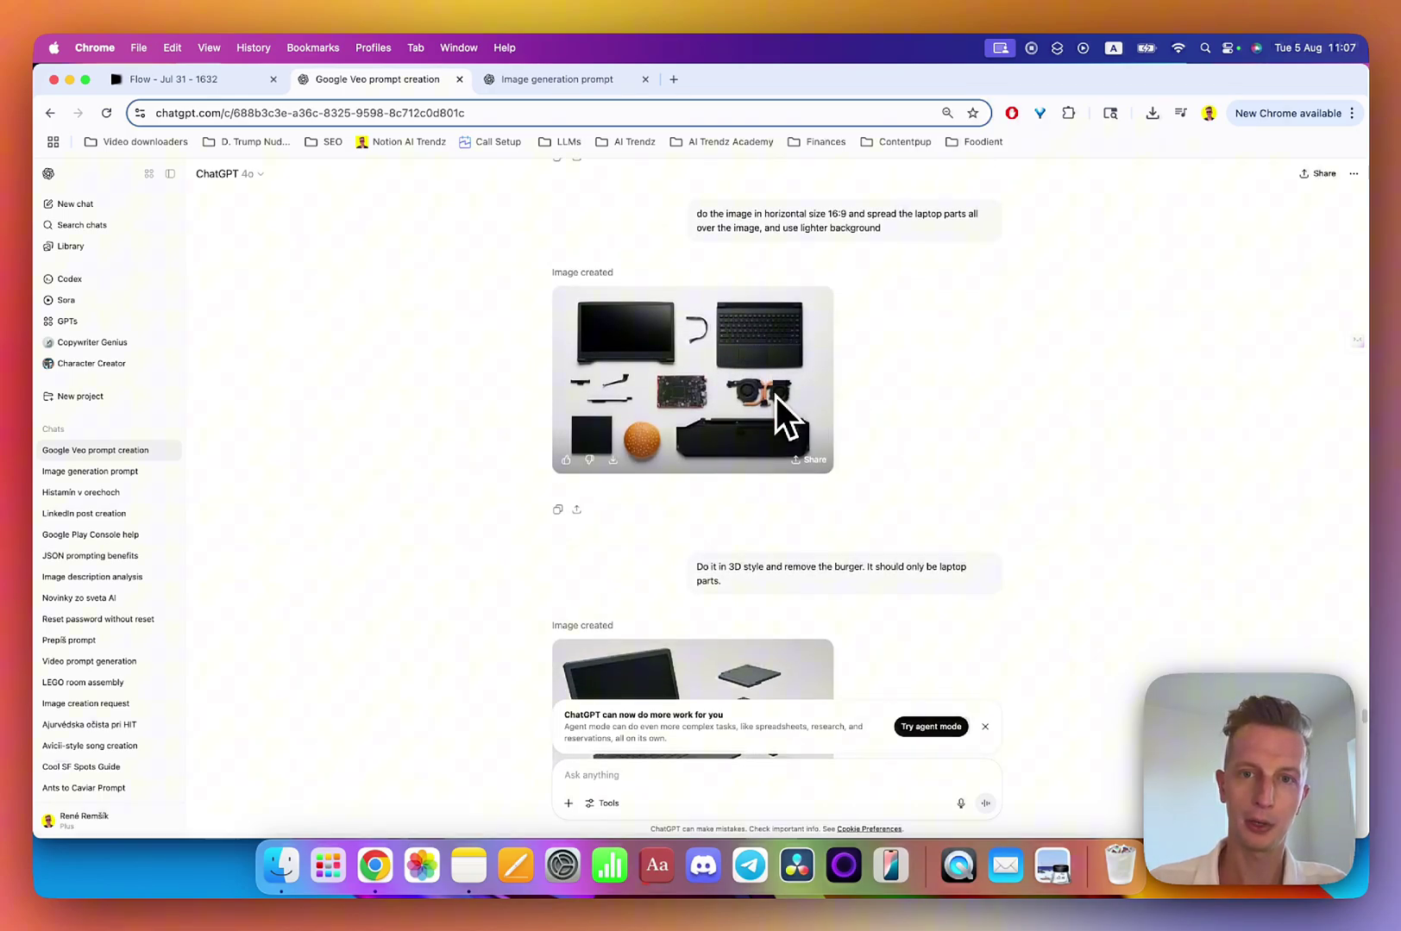
{"action": "left_click", "coordinate": [647, 450]}
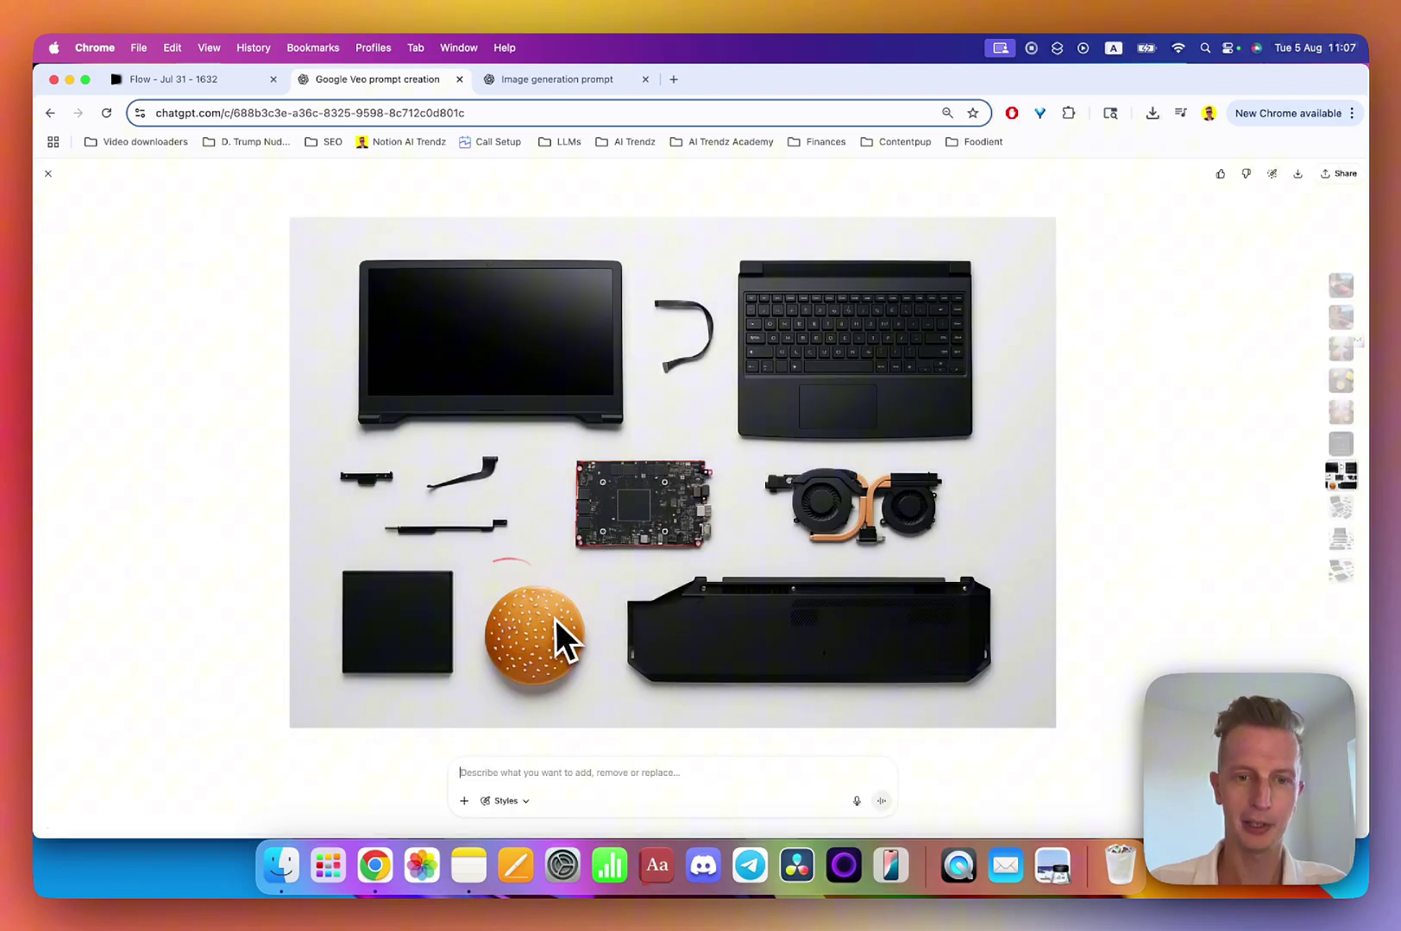
{"action": "key", "text": "Escape"}
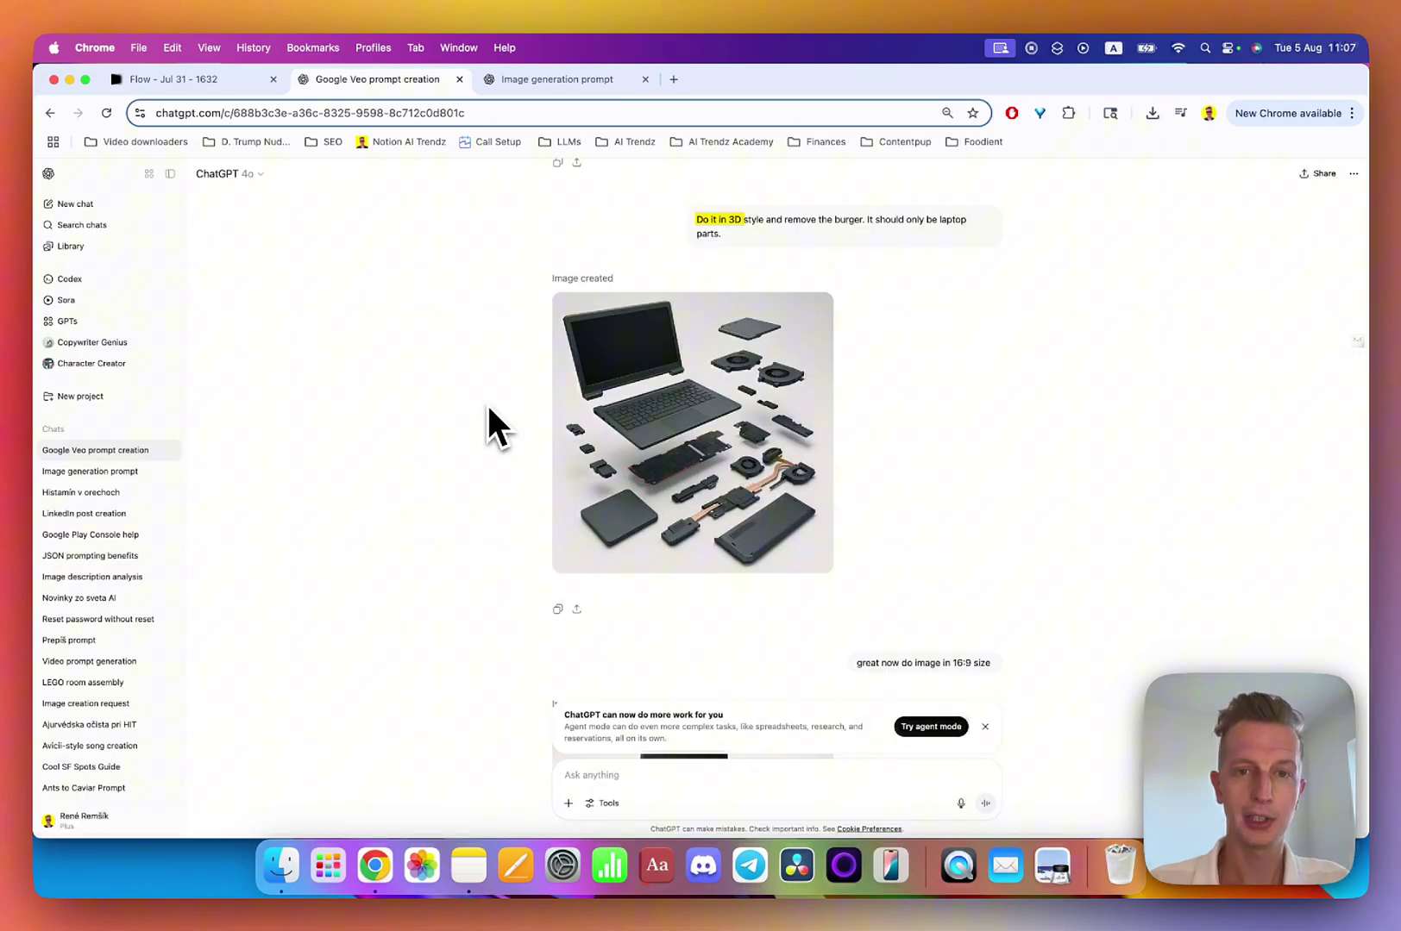
- Scroll down to the request for a cinematic Apple-style JSON video prompt
{"action": "scroll", "coordinate": [494, 400], "scroll_direction": "down", "scroll_amount": 5}
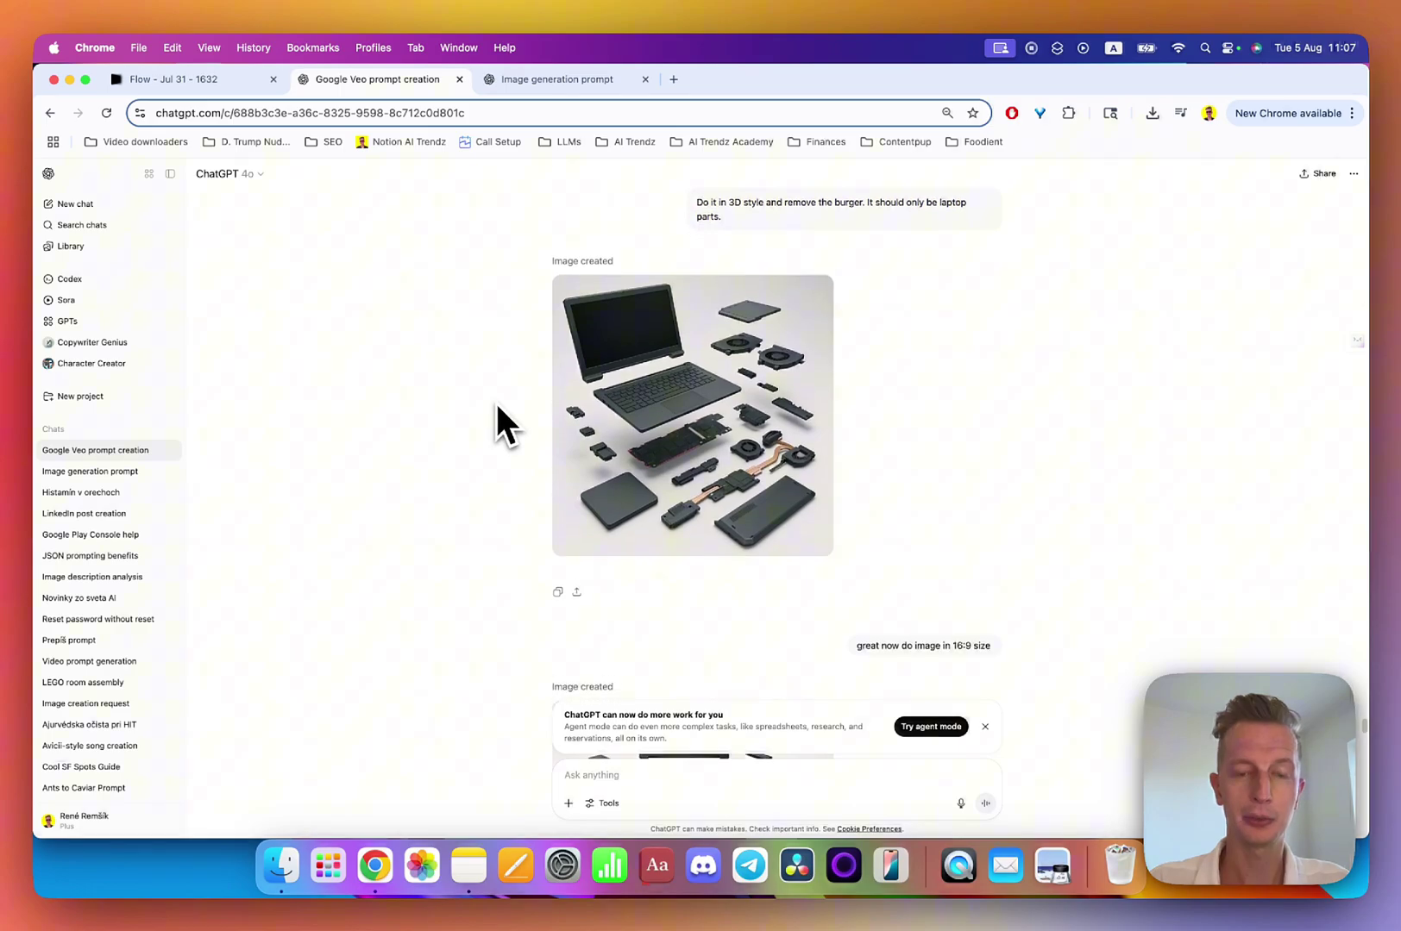
{"action": "scroll", "coordinate": [496, 404], "scroll_direction": "down", "scroll_amount": 1}
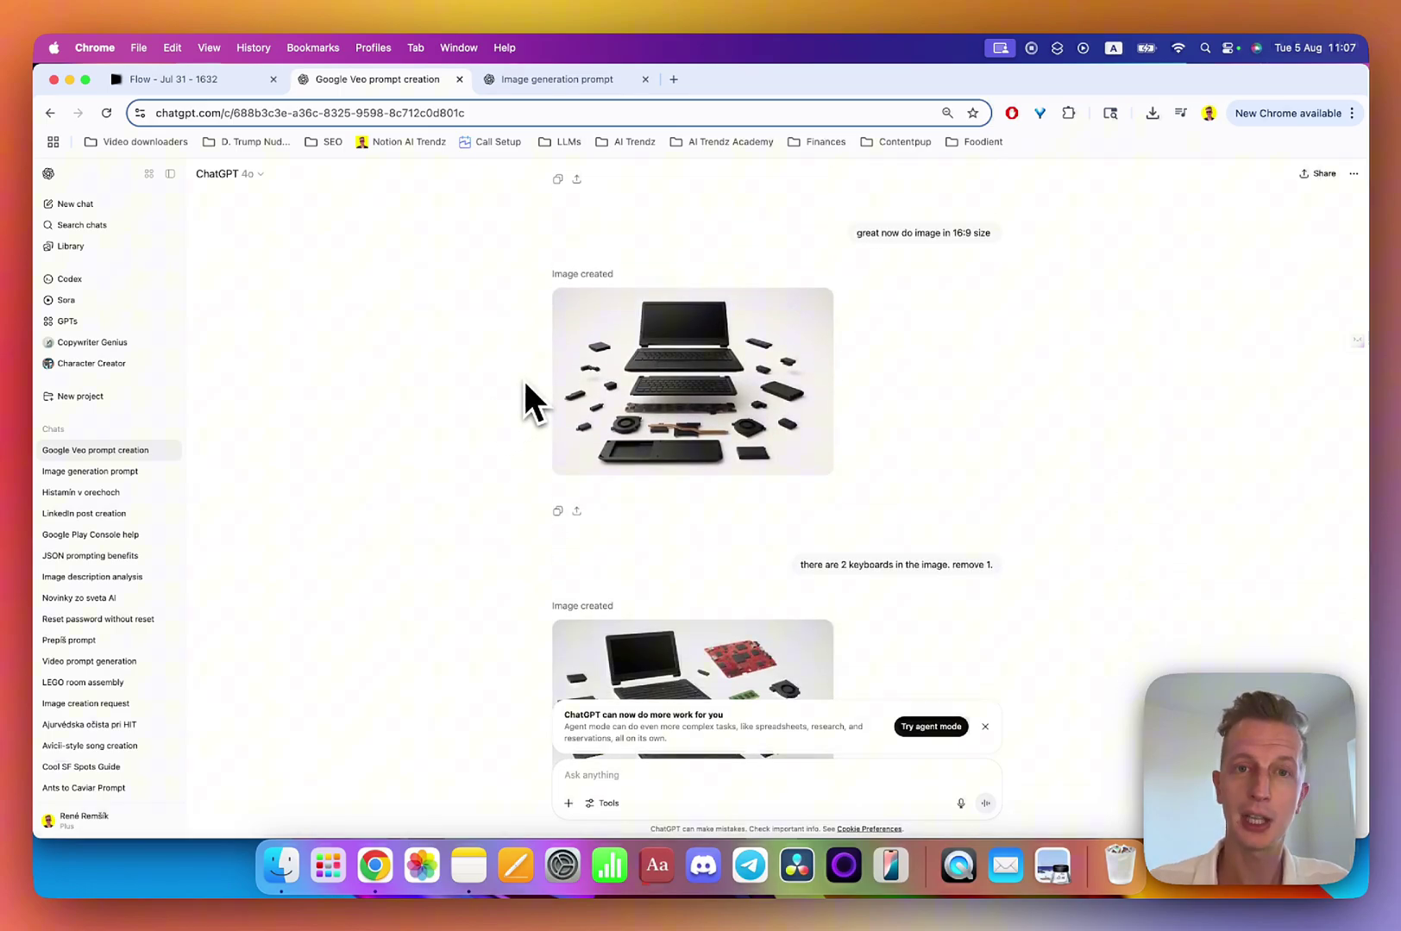
{"action": "scroll", "coordinate": [524, 383], "scroll_direction": "down", "scroll_amount": 2}
{"action": "scroll", "coordinate": [525, 384], "scroll_direction": "down", "scroll_amount": 5}
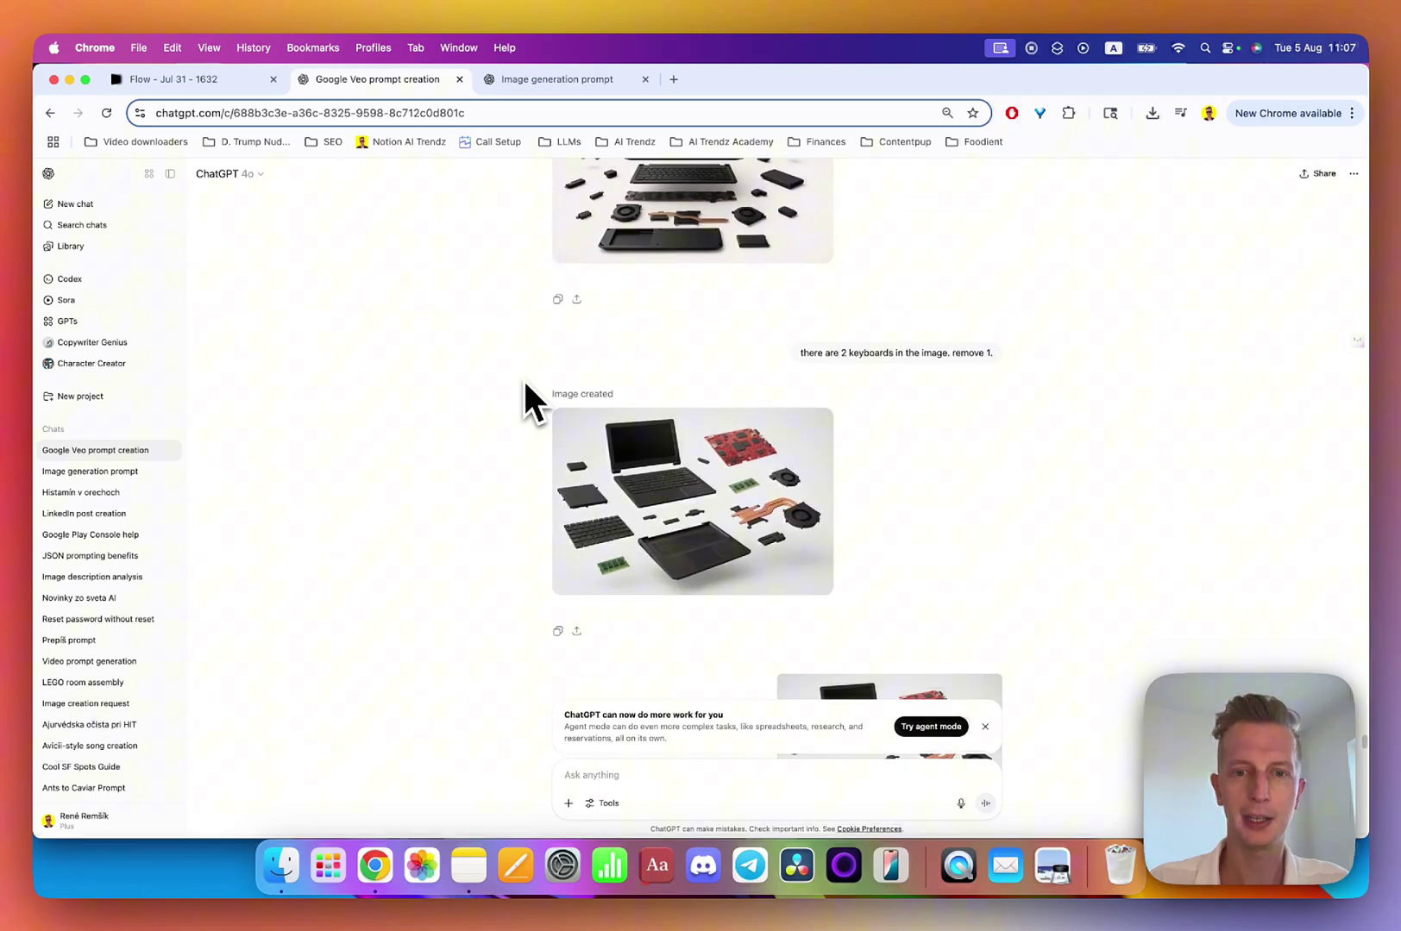
{"action": "scroll", "coordinate": [525, 385], "scroll_direction": "down", "scroll_amount": 1}
{"action": "scroll", "coordinate": [523, 377], "scroll_direction": "down", "scroll_amount": 6}
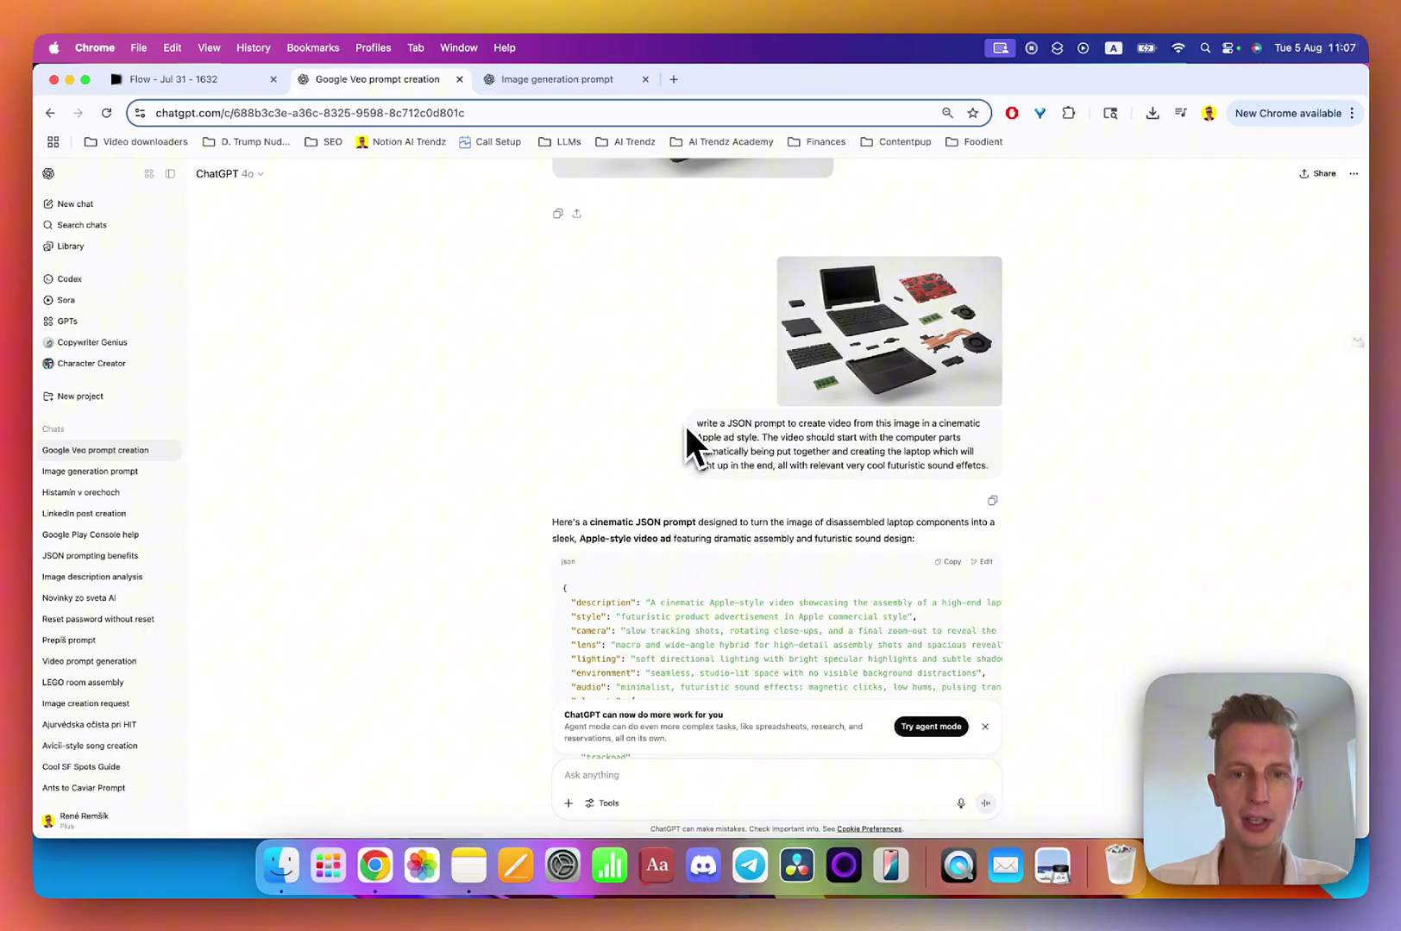
- Scroll to show the whole JSON code block, with laptop elements like LCD panel and keyboard
{"action": "scroll", "coordinate": [681, 423], "scroll_direction": "down", "scroll_amount": 5}
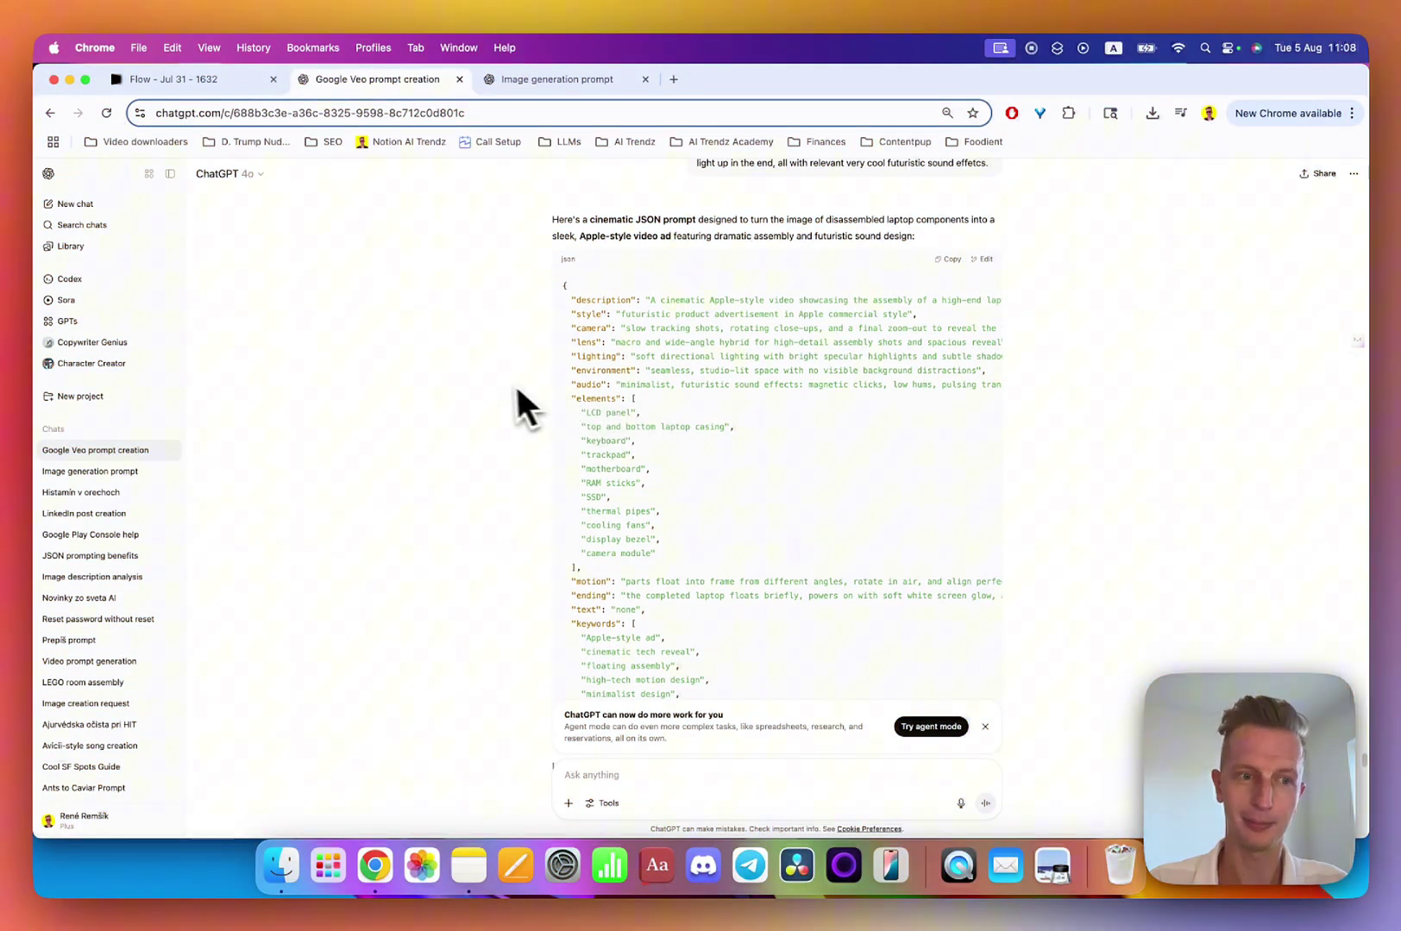
- Enlarge and play the first laptop assembly video in Google Flow, then return to ChatGPT
{"action": "key", "text": "super+1"}
{"action": "scroll", "coordinate": [538, 347], "scroll_direction": "down", "scroll_amount": 2}
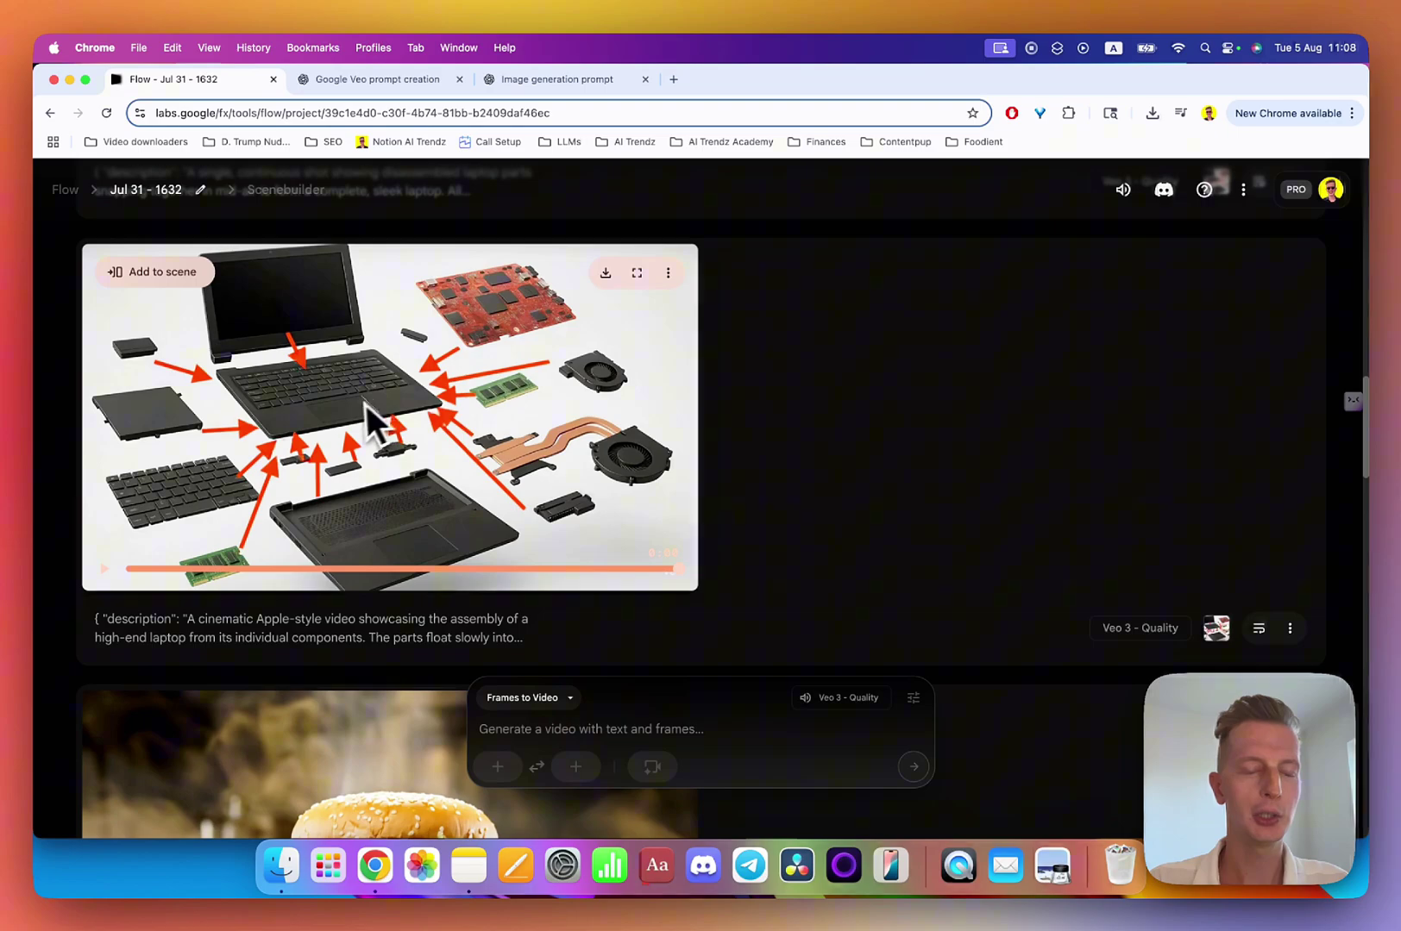
{"action": "scroll", "coordinate": [293, 439], "scroll_direction": "down", "scroll_amount": 10}
{"action": "scroll", "coordinate": [298, 453], "scroll_direction": "up", "scroll_amount": 3}
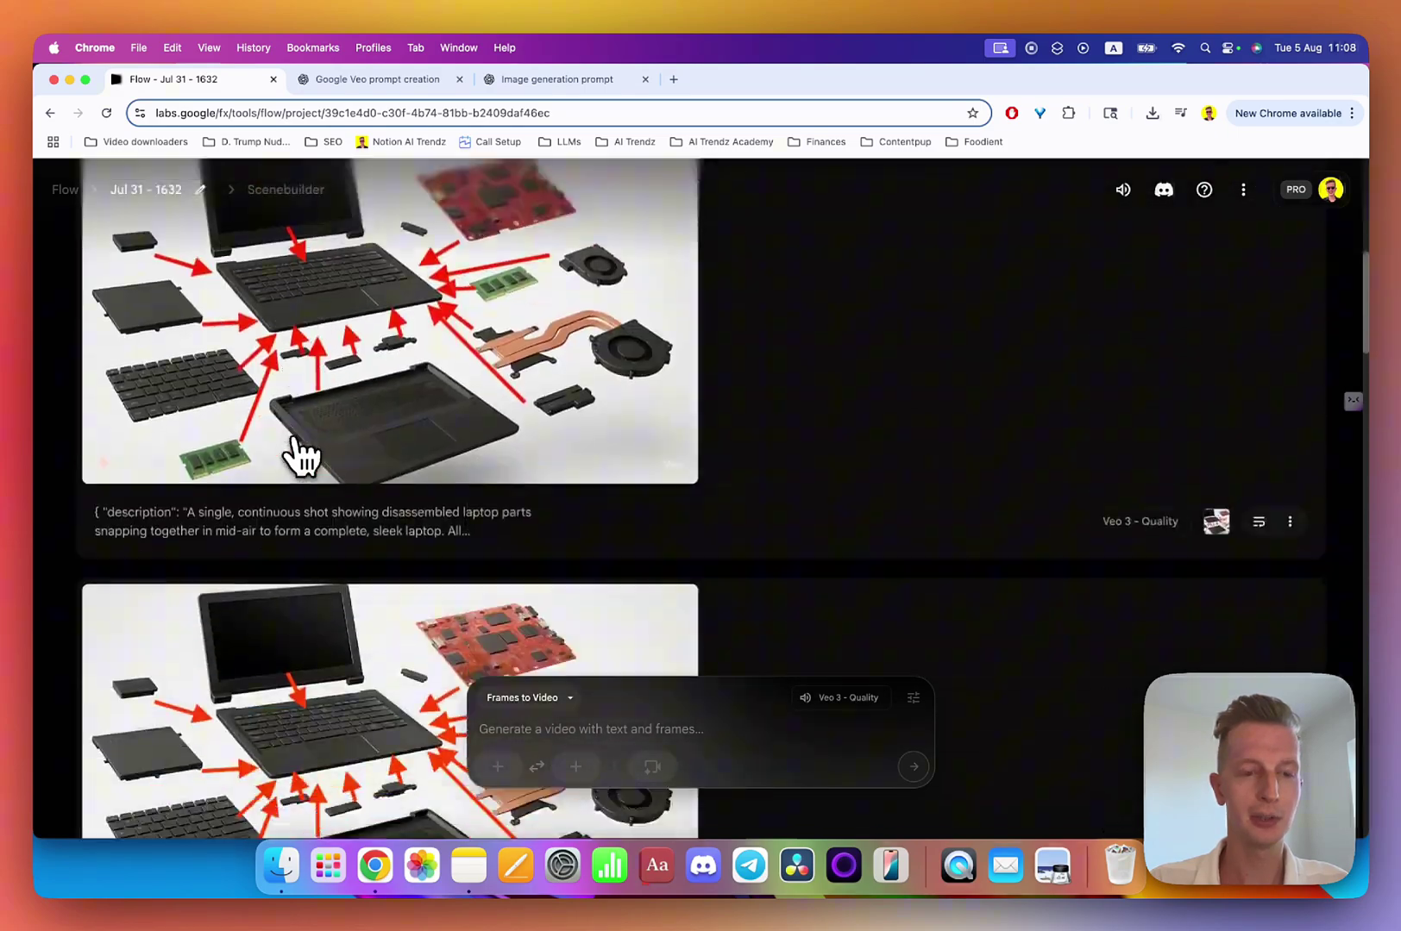
{"action": "scroll", "coordinate": [300, 453], "scroll_direction": "down", "scroll_amount": 3}
{"action": "left_click", "coordinate": [300, 452]}
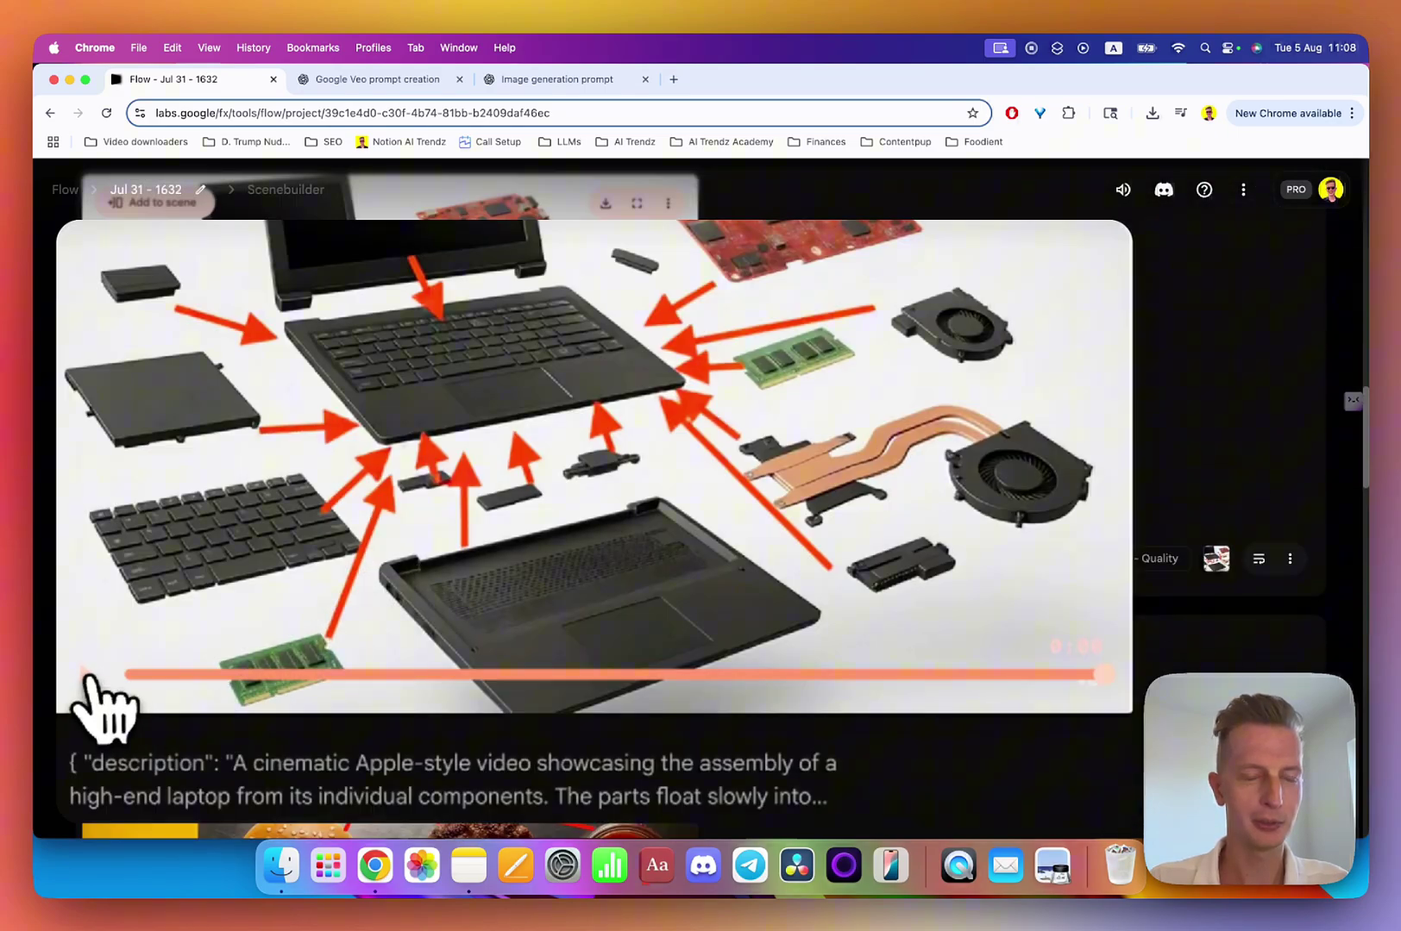
{"action": "left_click", "coordinate": [87, 674]}
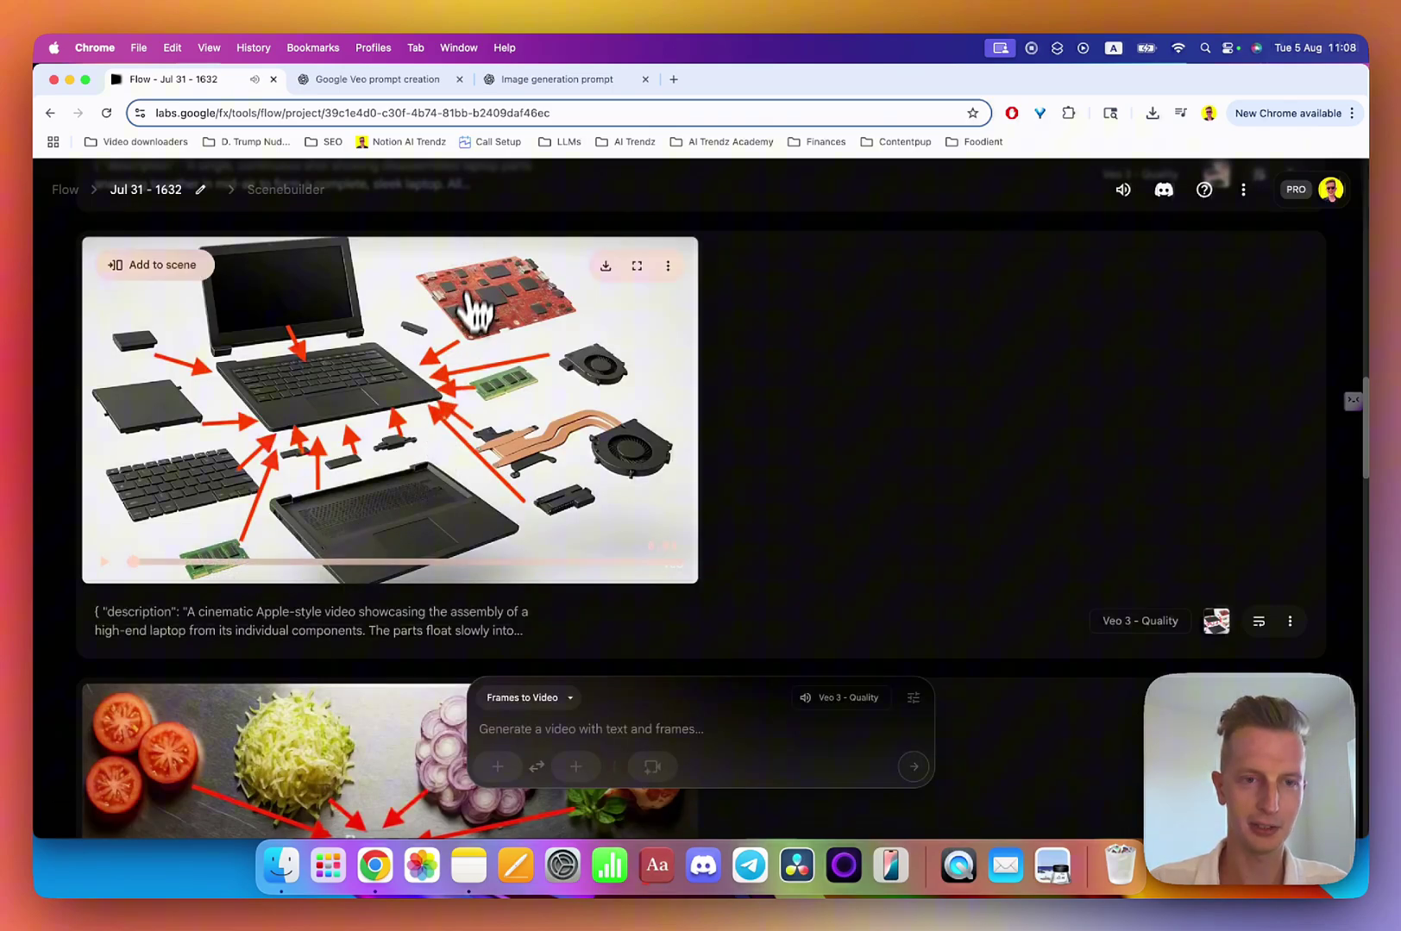
{"action": "key", "text": "ctrl+Tab"}
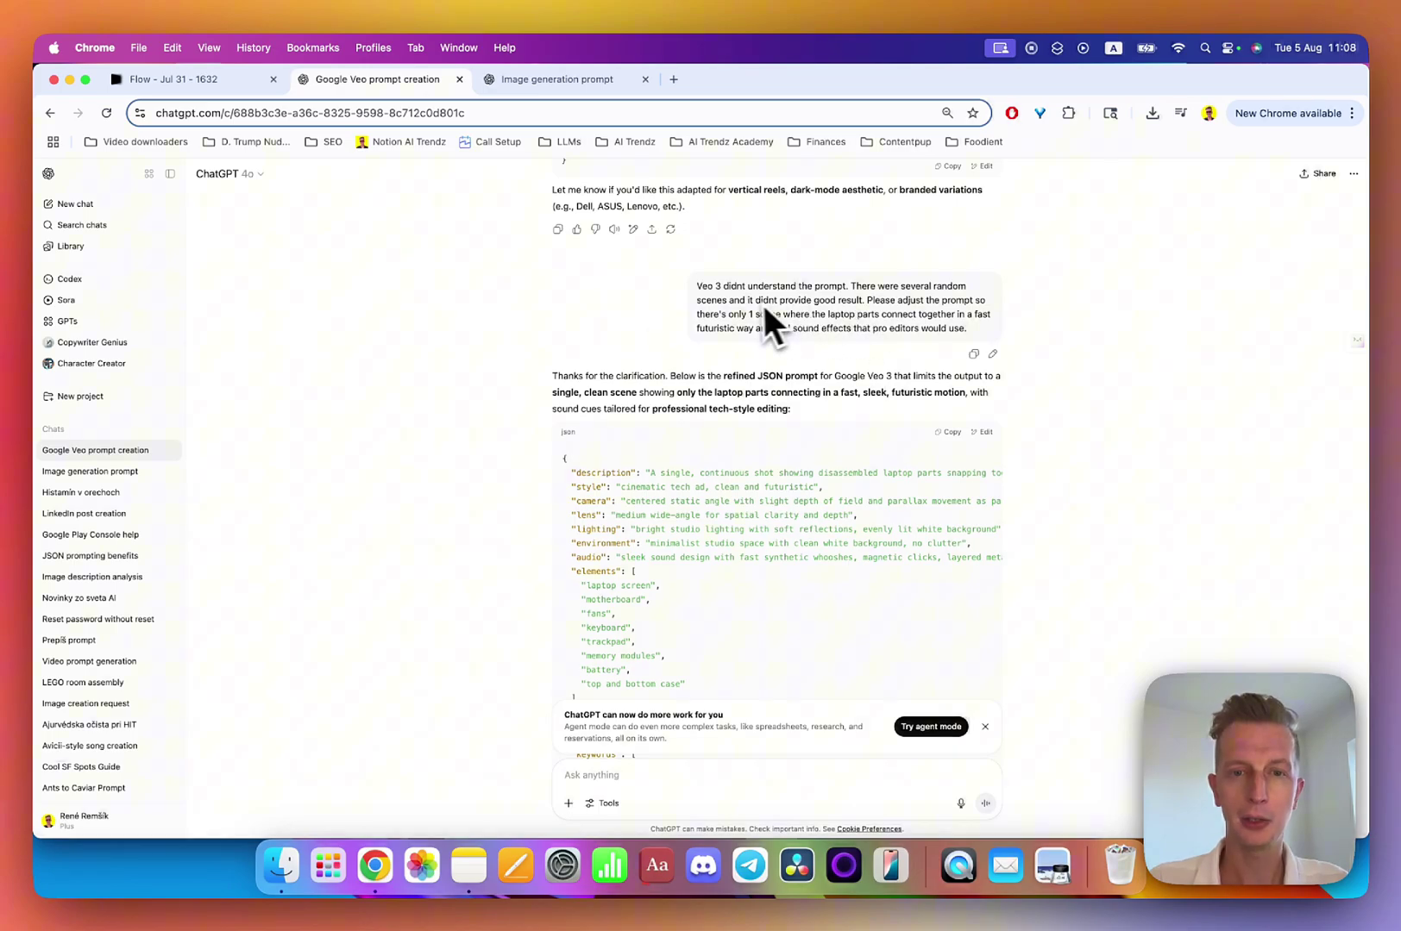
- Highlight the complaint about Veo 3's result and read through the refined single-scene JSON prompt
{"action": "left_click_drag", "start_coordinate": [696, 288], "coordinate": [843, 320]}
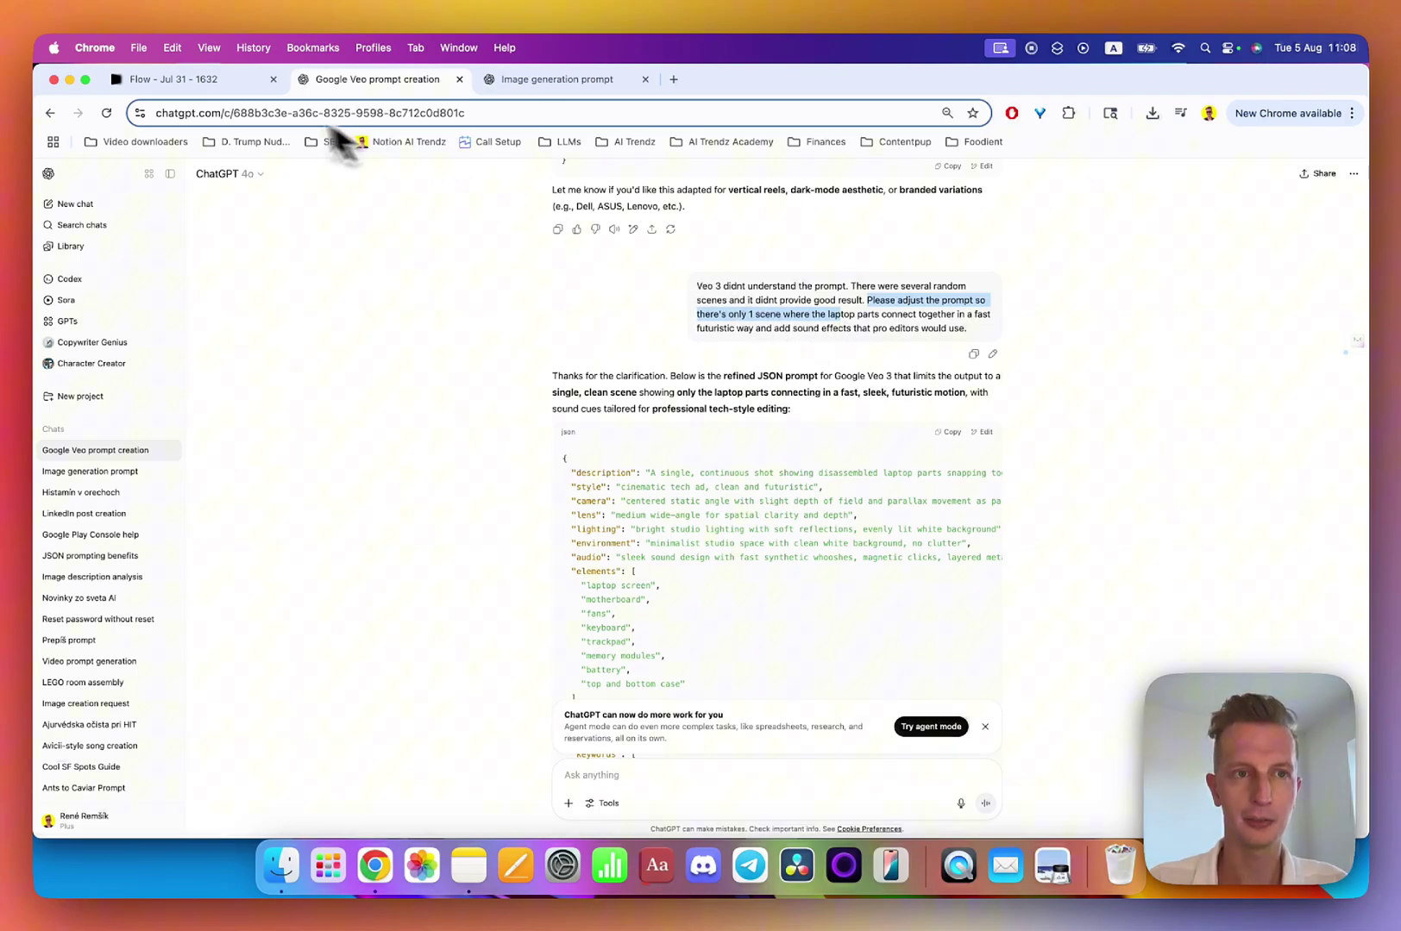
{"action": "scroll", "coordinate": [715, 287], "scroll_direction": "down", "scroll_amount": 5}
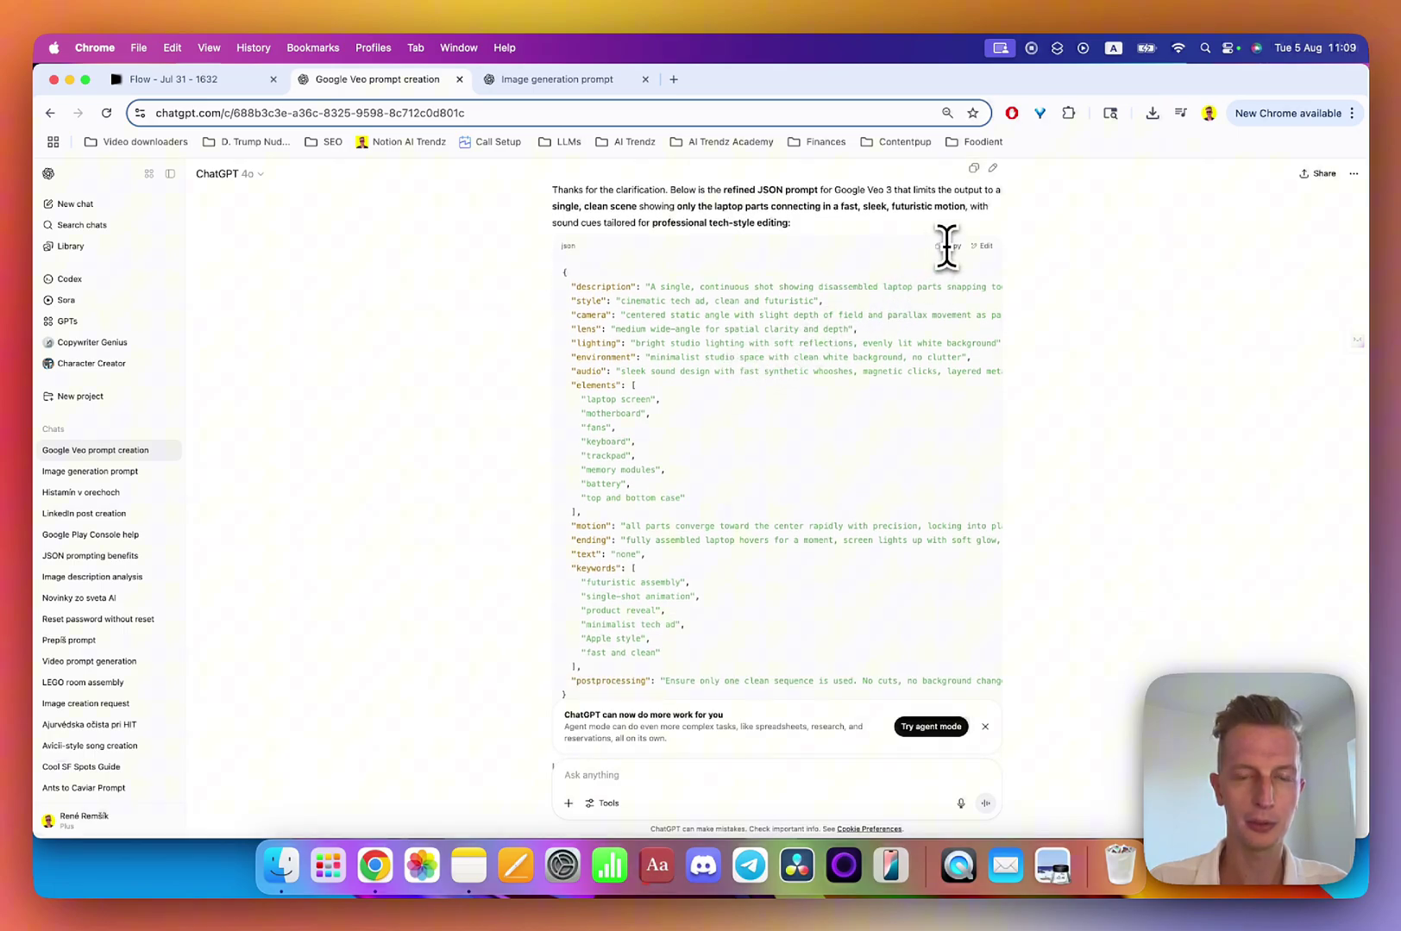
- Play the single-shot laptop assembly video in Google Flow, close it, and return to ChatGPT
{"action": "key", "text": "super+1"}
{"action": "scroll", "coordinate": [463, 375], "scroll_direction": "down", "scroll_amount": 5}
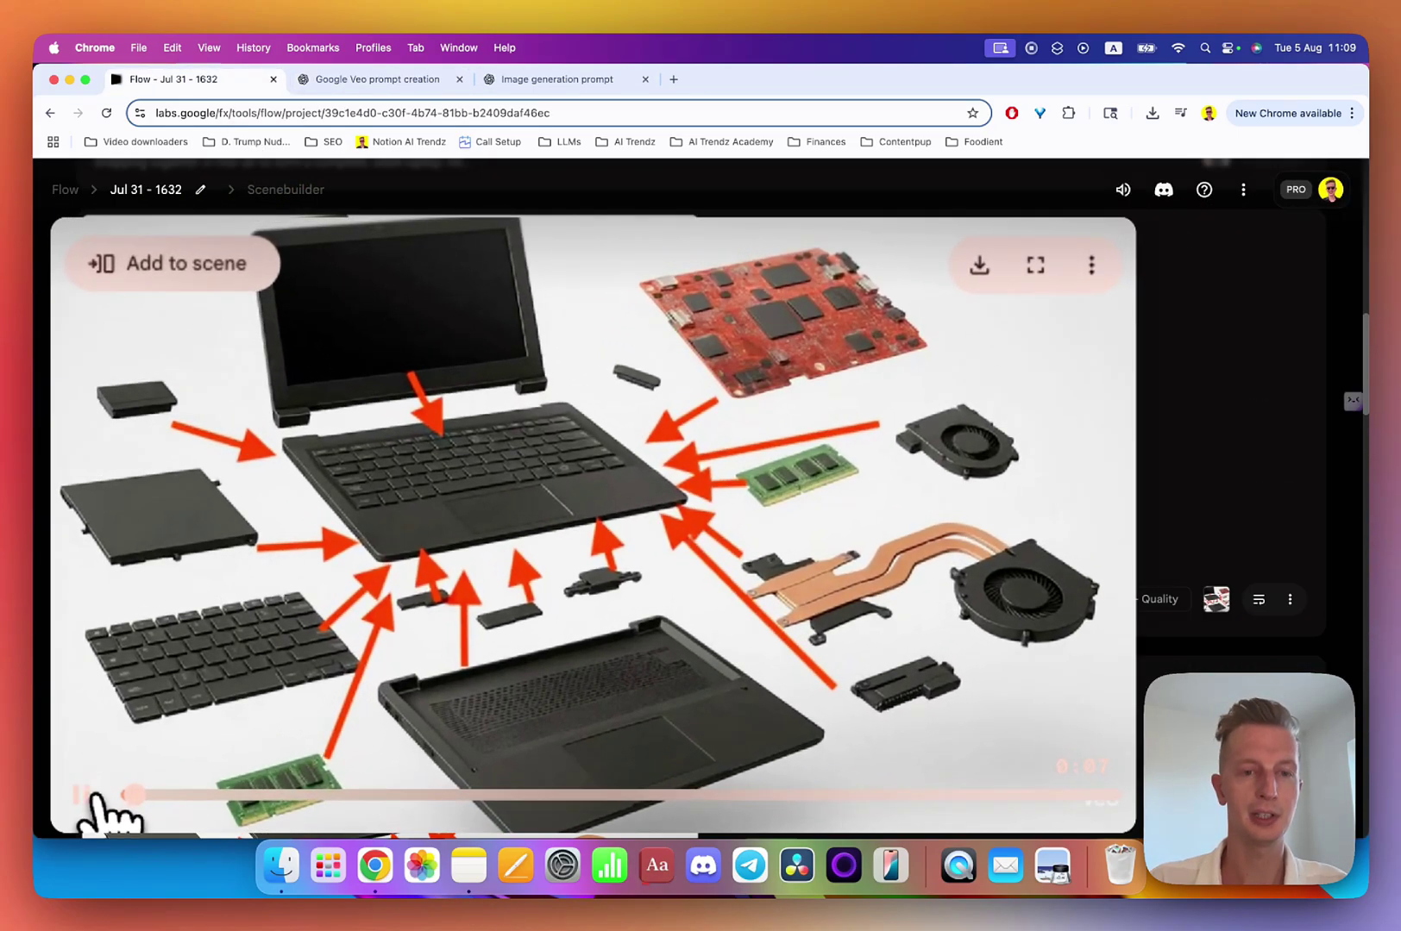
{"action": "left_click", "coordinate": [86, 796]}
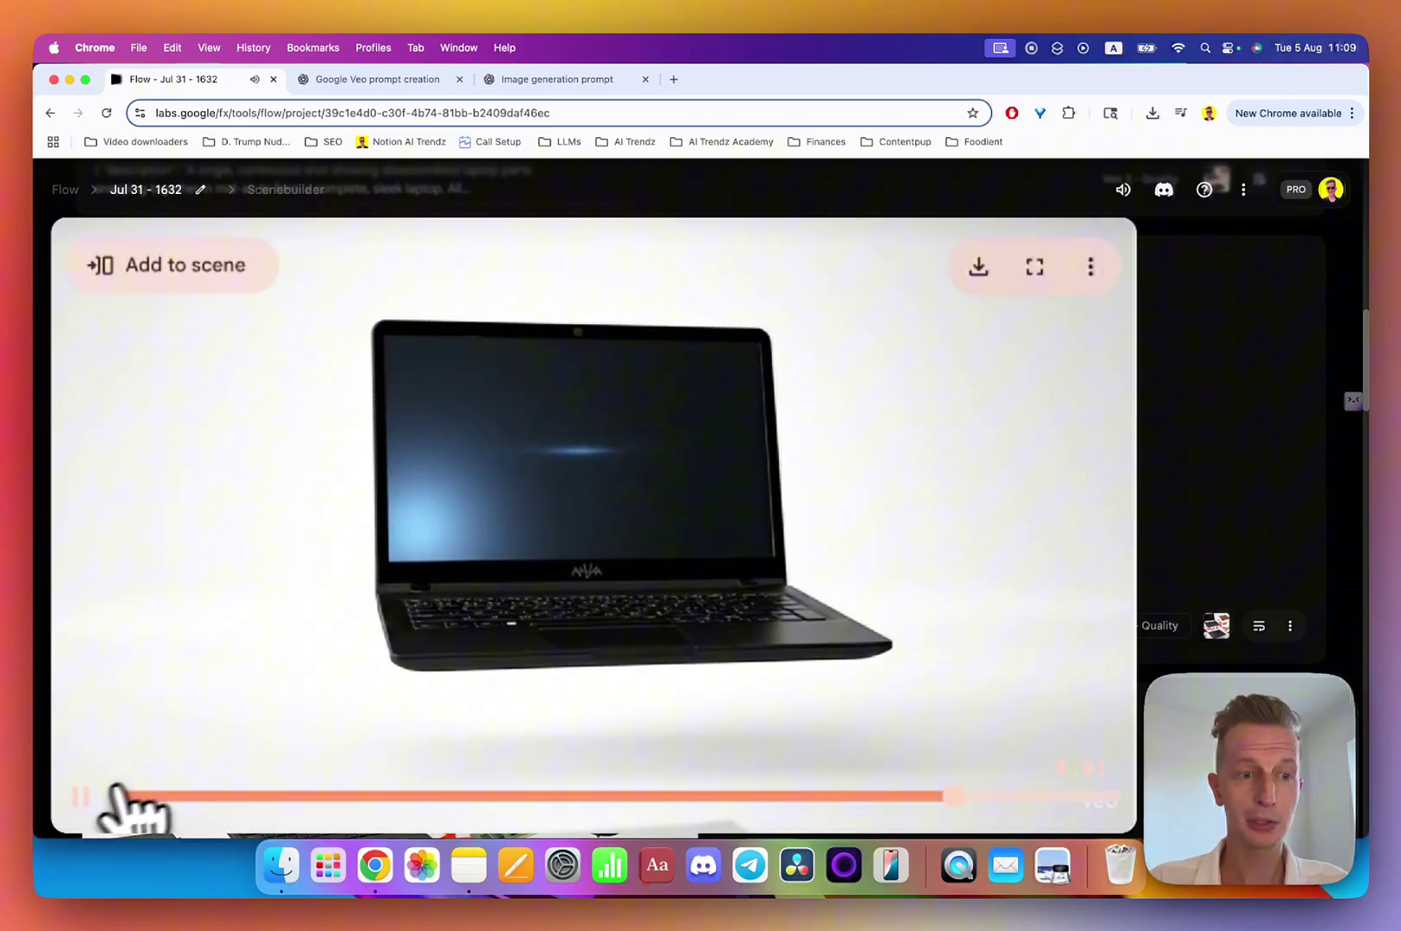
{"action": "key", "text": "Escape"}
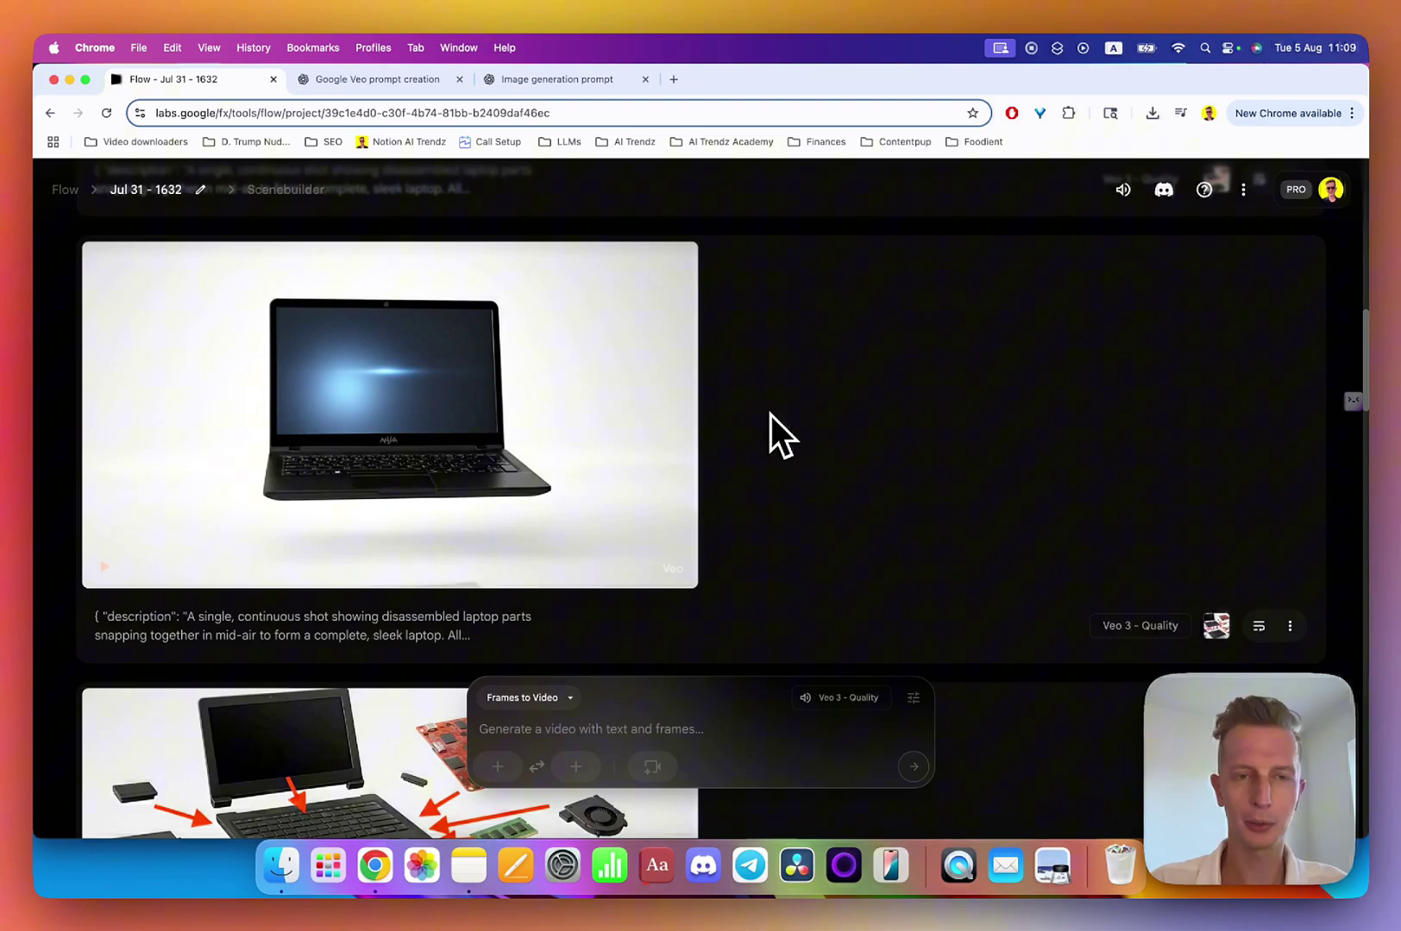
{"action": "key", "text": "ctrl+Tab"}
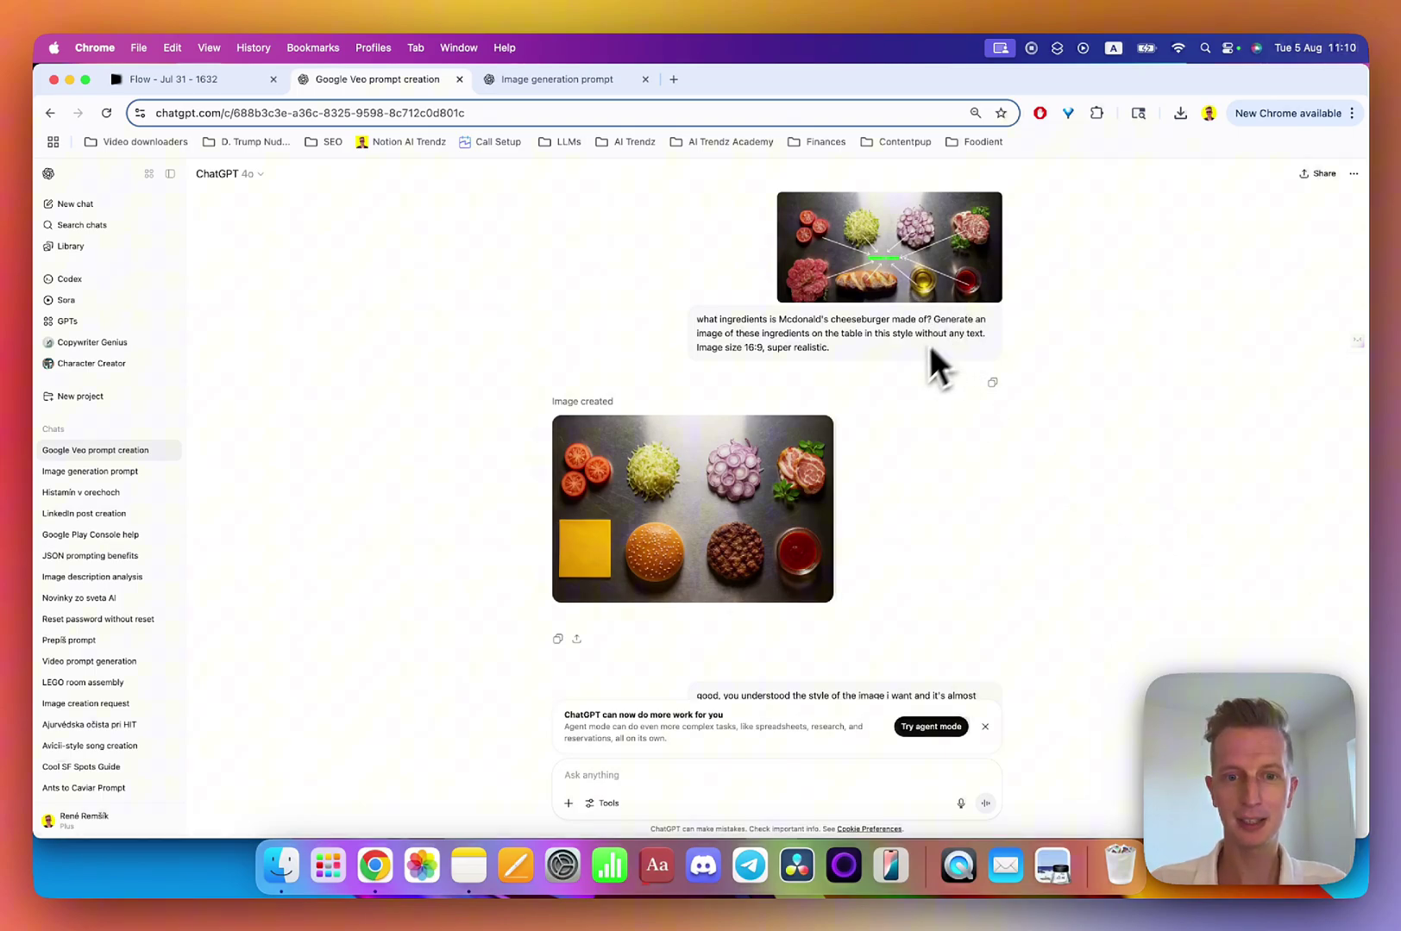
- Read through the tornado burger JSON prompt, with its ingredients, motion, ending and cheeseburger keywords
{"action": "scroll", "coordinate": [919, 353], "scroll_direction": "down", "scroll_amount": 3}
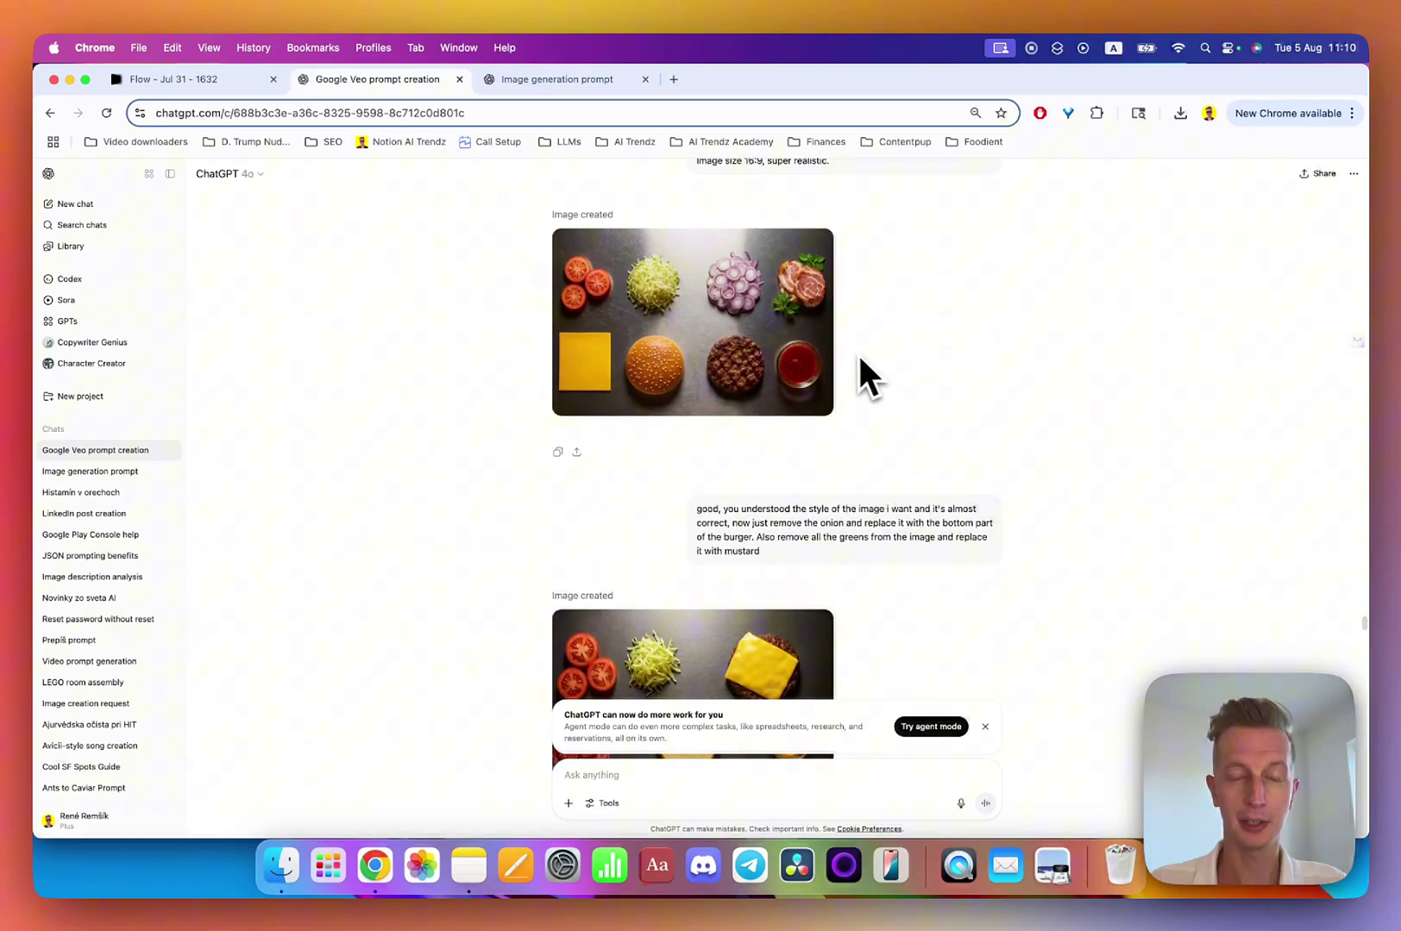
{"action": "mouse_move", "coordinate": [781, 373]}
{"action": "scroll", "coordinate": [868, 428], "scroll_direction": "down", "scroll_amount": 2}
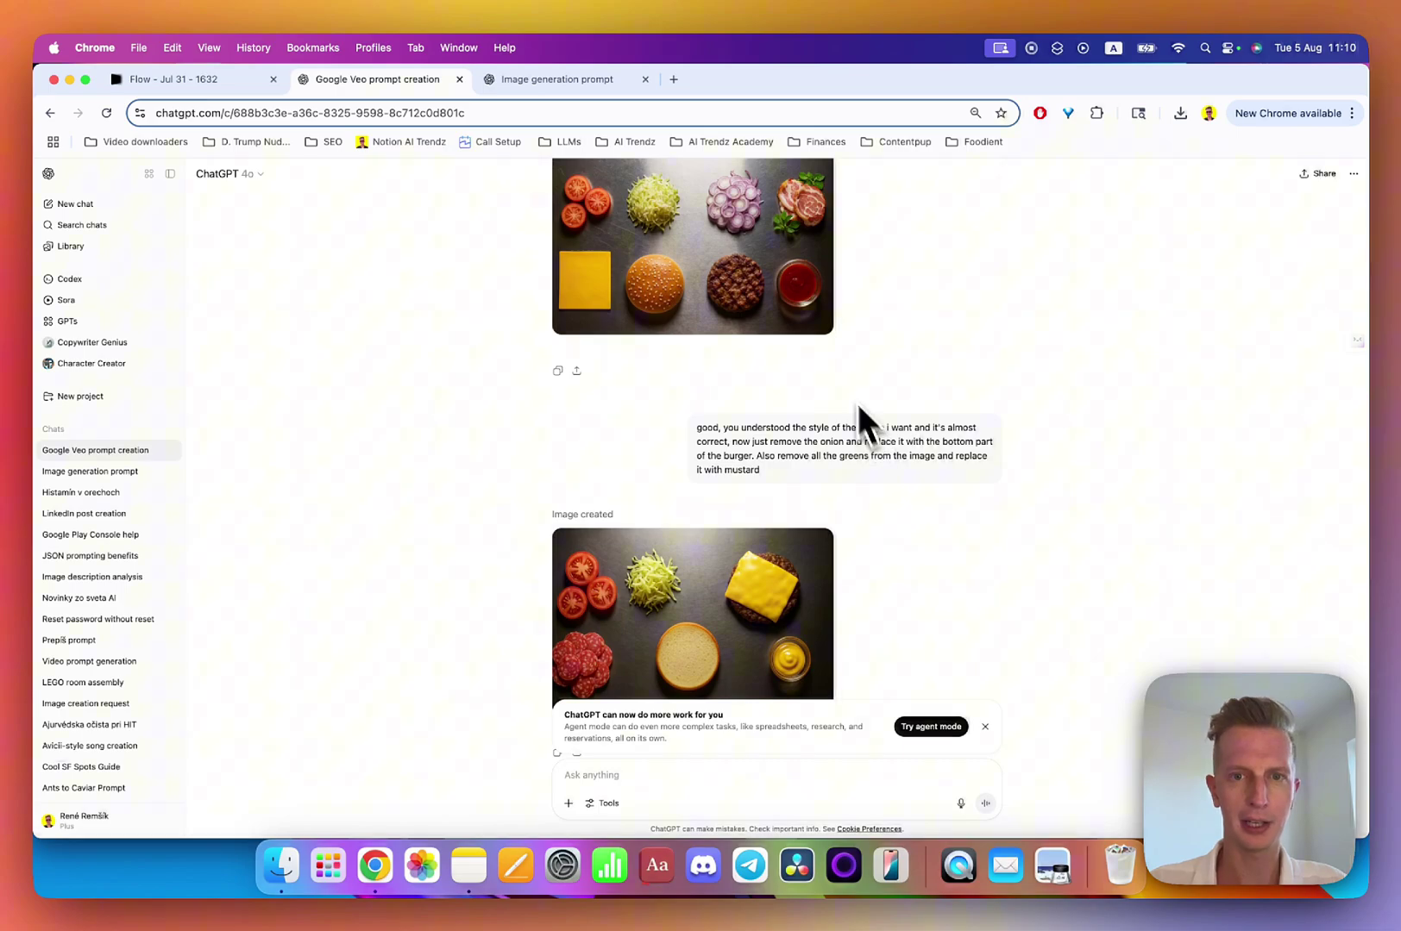
{"action": "mouse_move", "coordinate": [789, 264]}
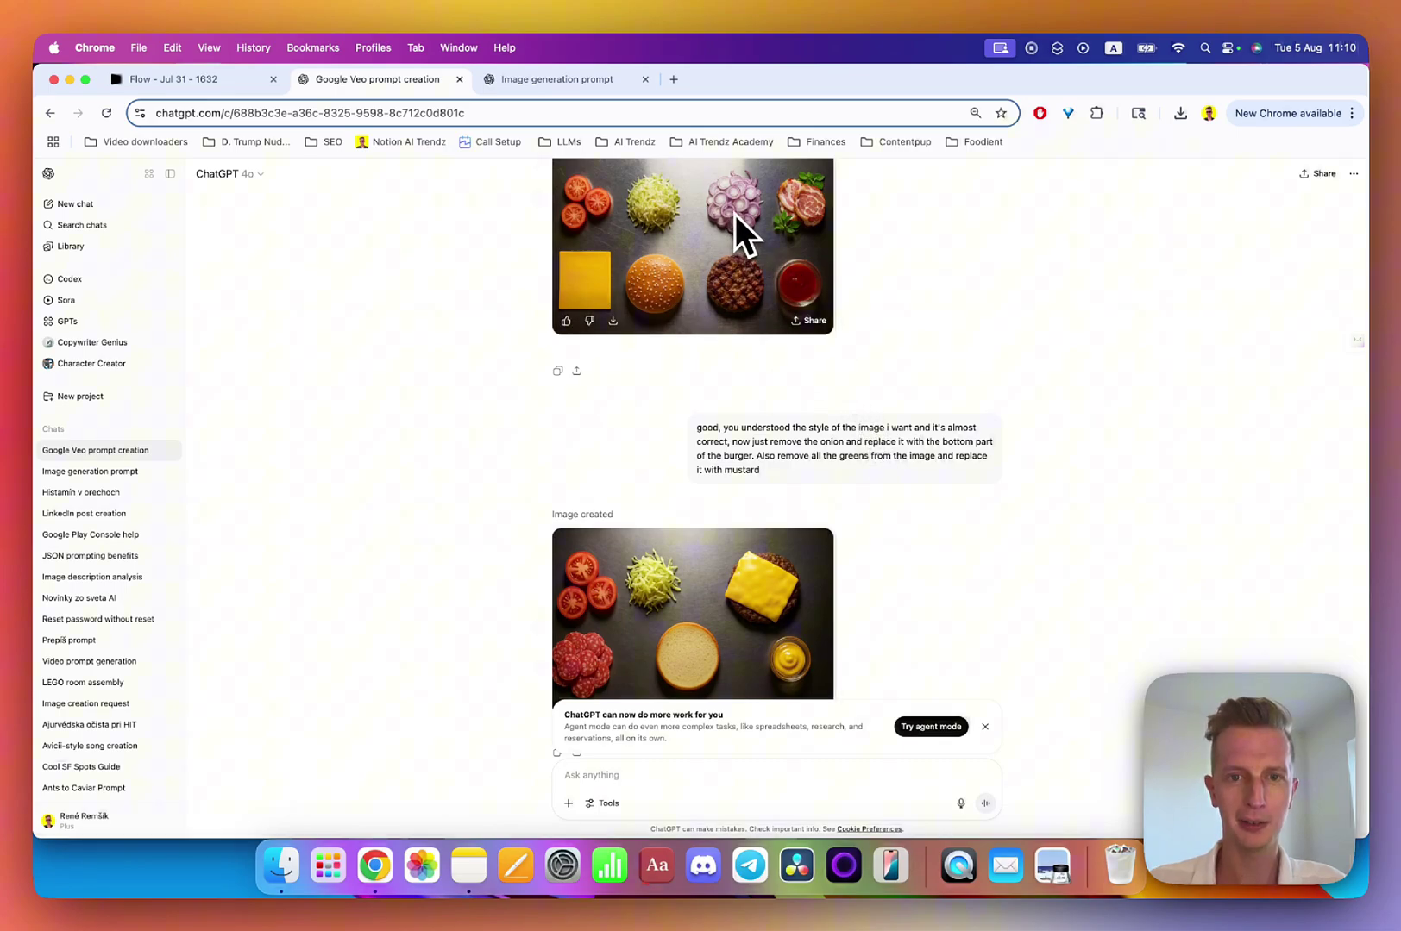
{"action": "scroll", "coordinate": [805, 393], "scroll_direction": "down", "scroll_amount": 10}
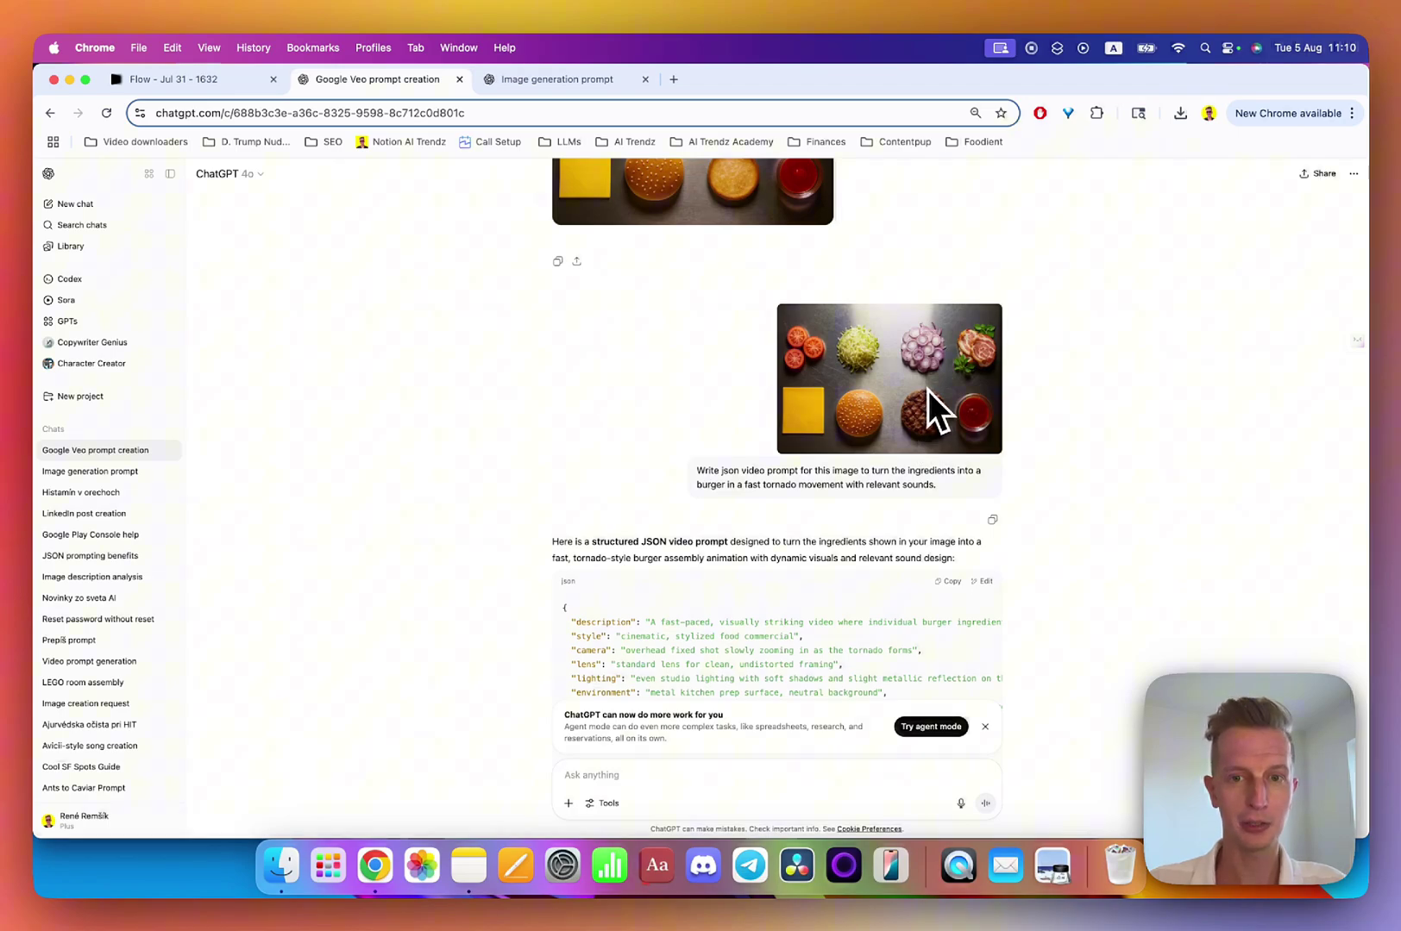
{"action": "scroll", "coordinate": [940, 470], "scroll_direction": "down", "scroll_amount": 2}
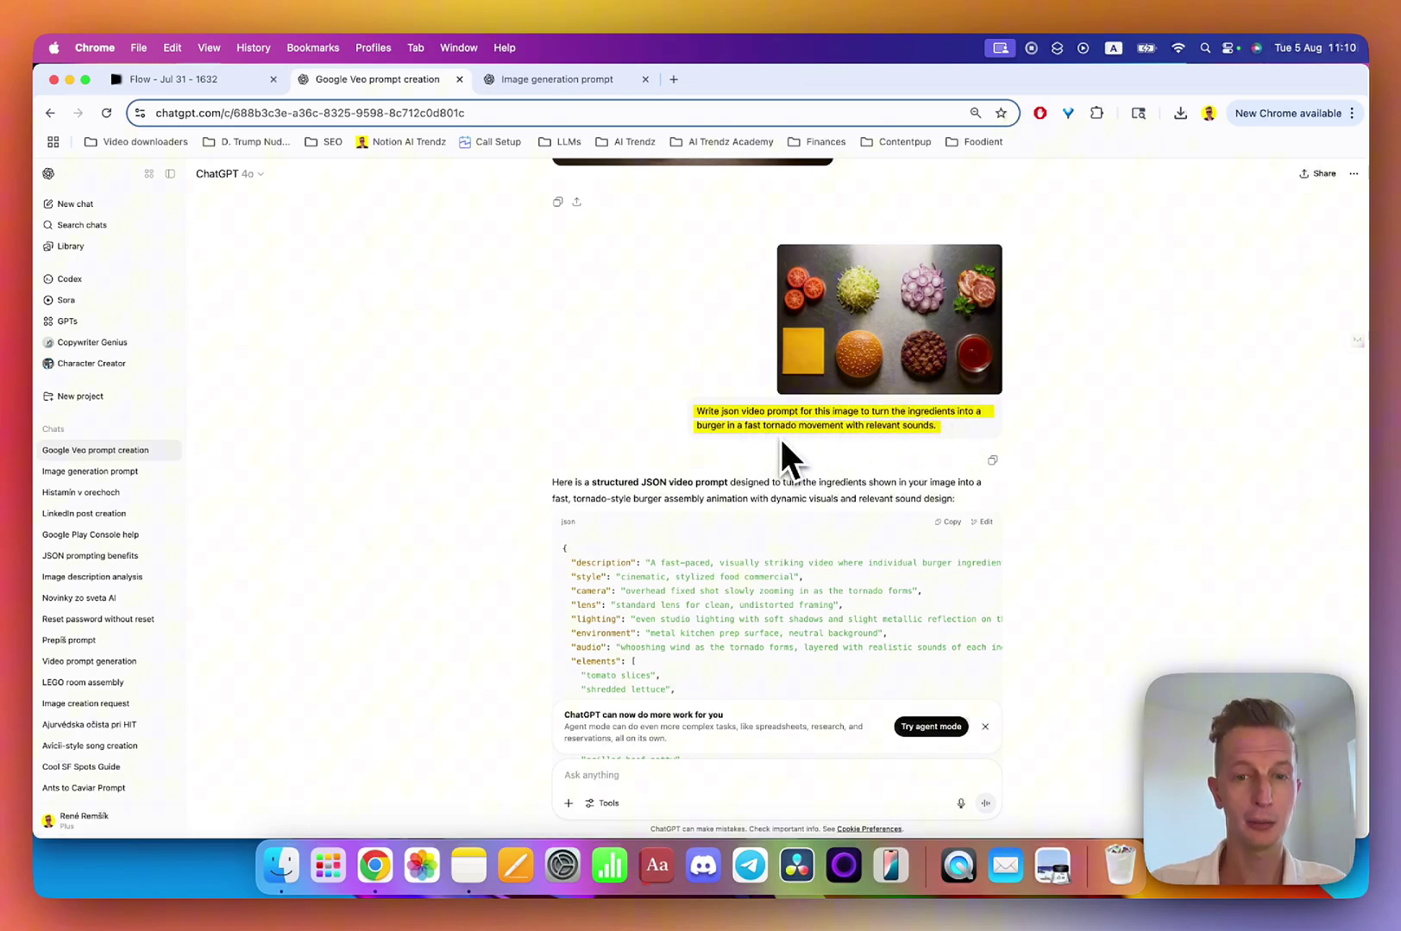
{"action": "scroll", "coordinate": [782, 442], "scroll_direction": "down", "scroll_amount": 5}
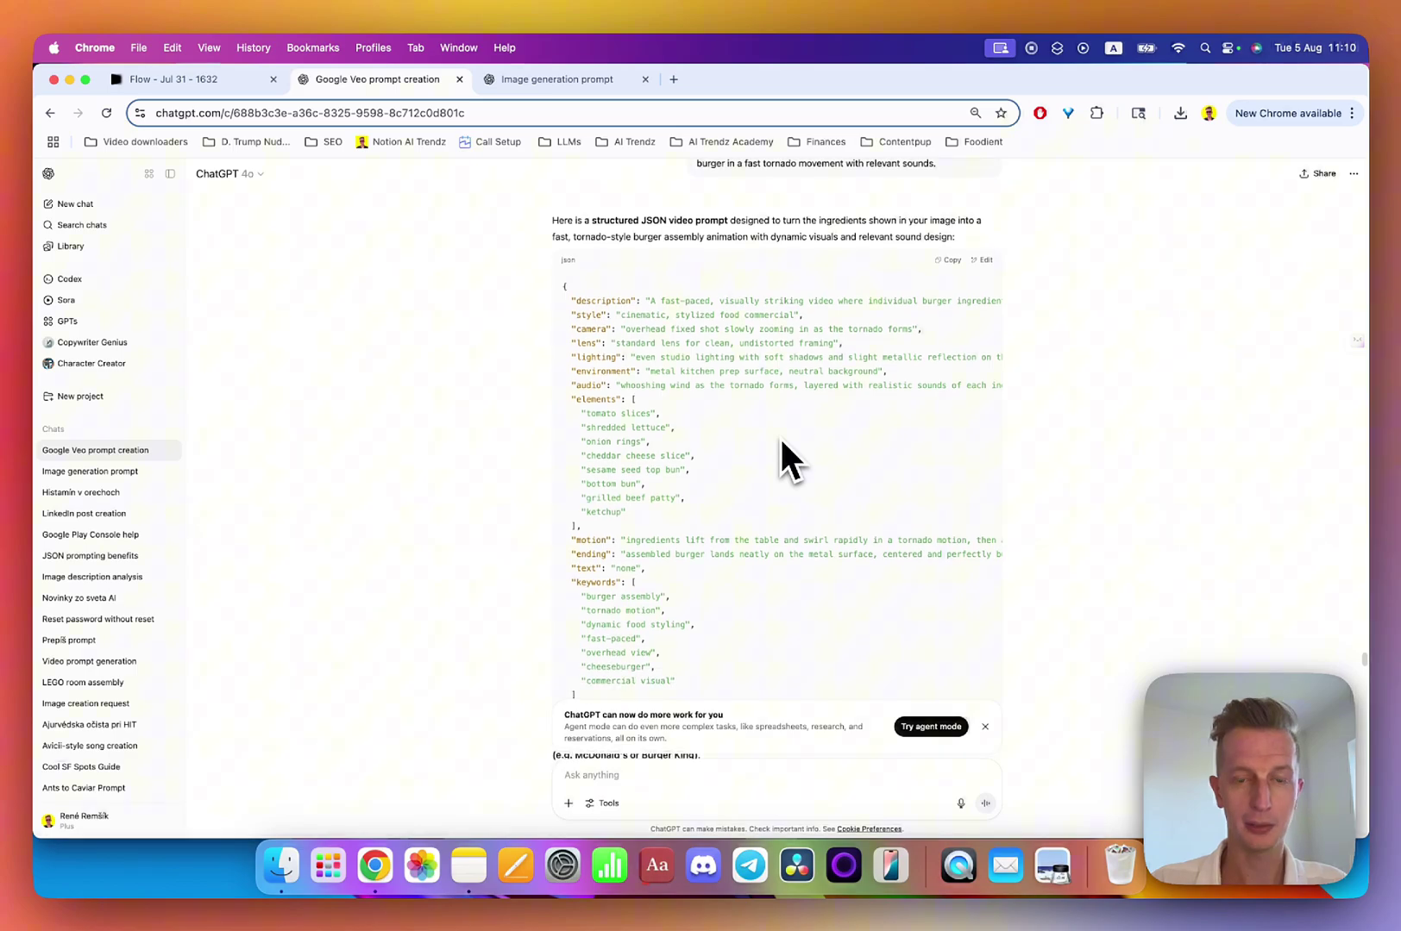
- Play the burger tornado video in Google Flow, then scroll the ChatGPT prompt conversation
{"action": "left_click", "coordinate": [198, 81]}
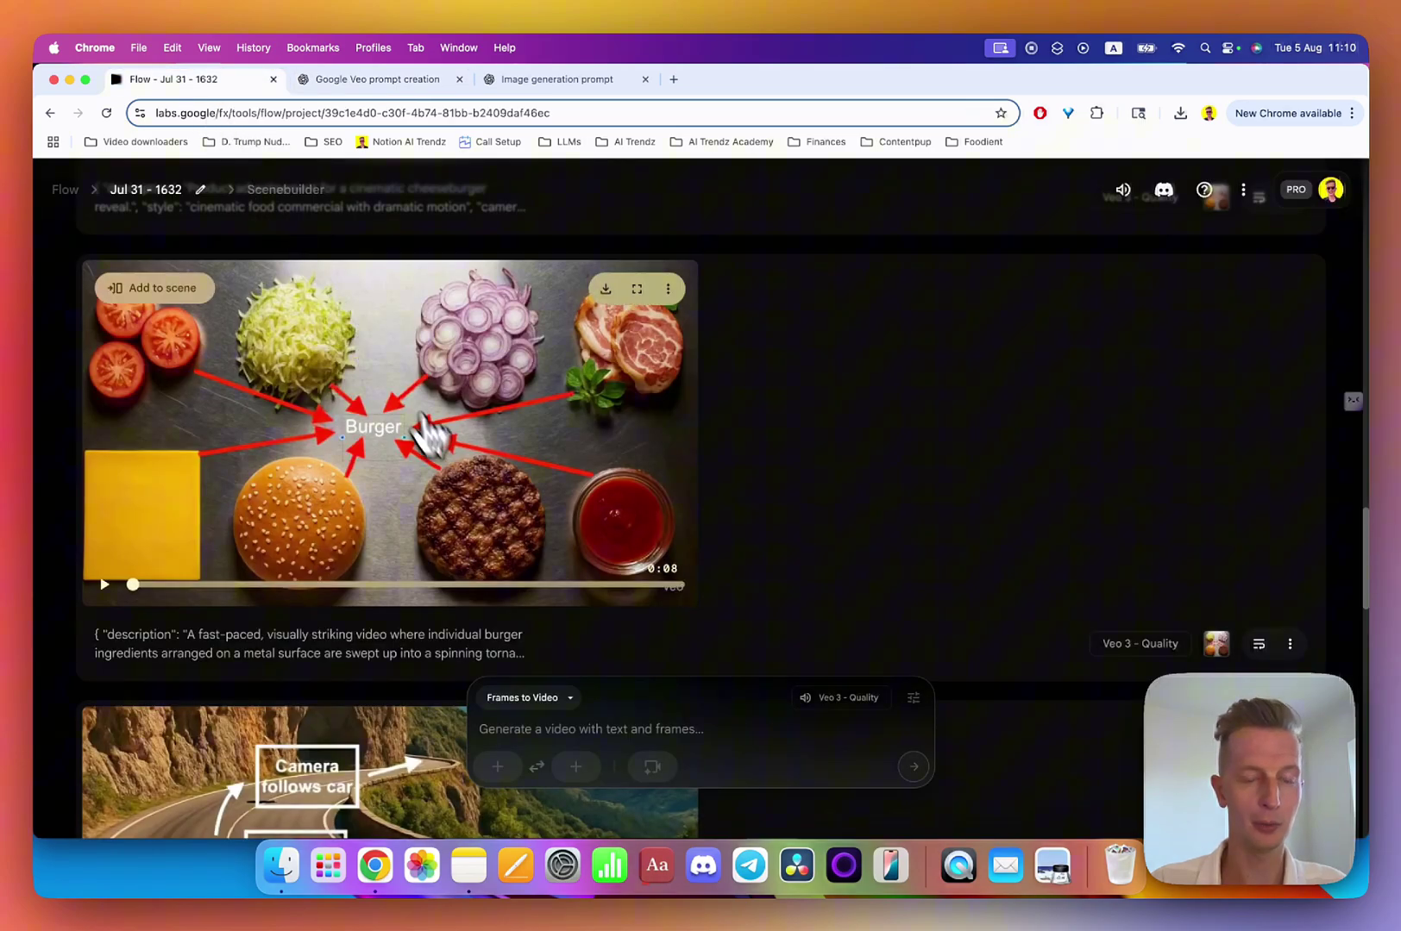
{"action": "scroll", "coordinate": [460, 477], "scroll_direction": "up", "scroll_amount": 1}
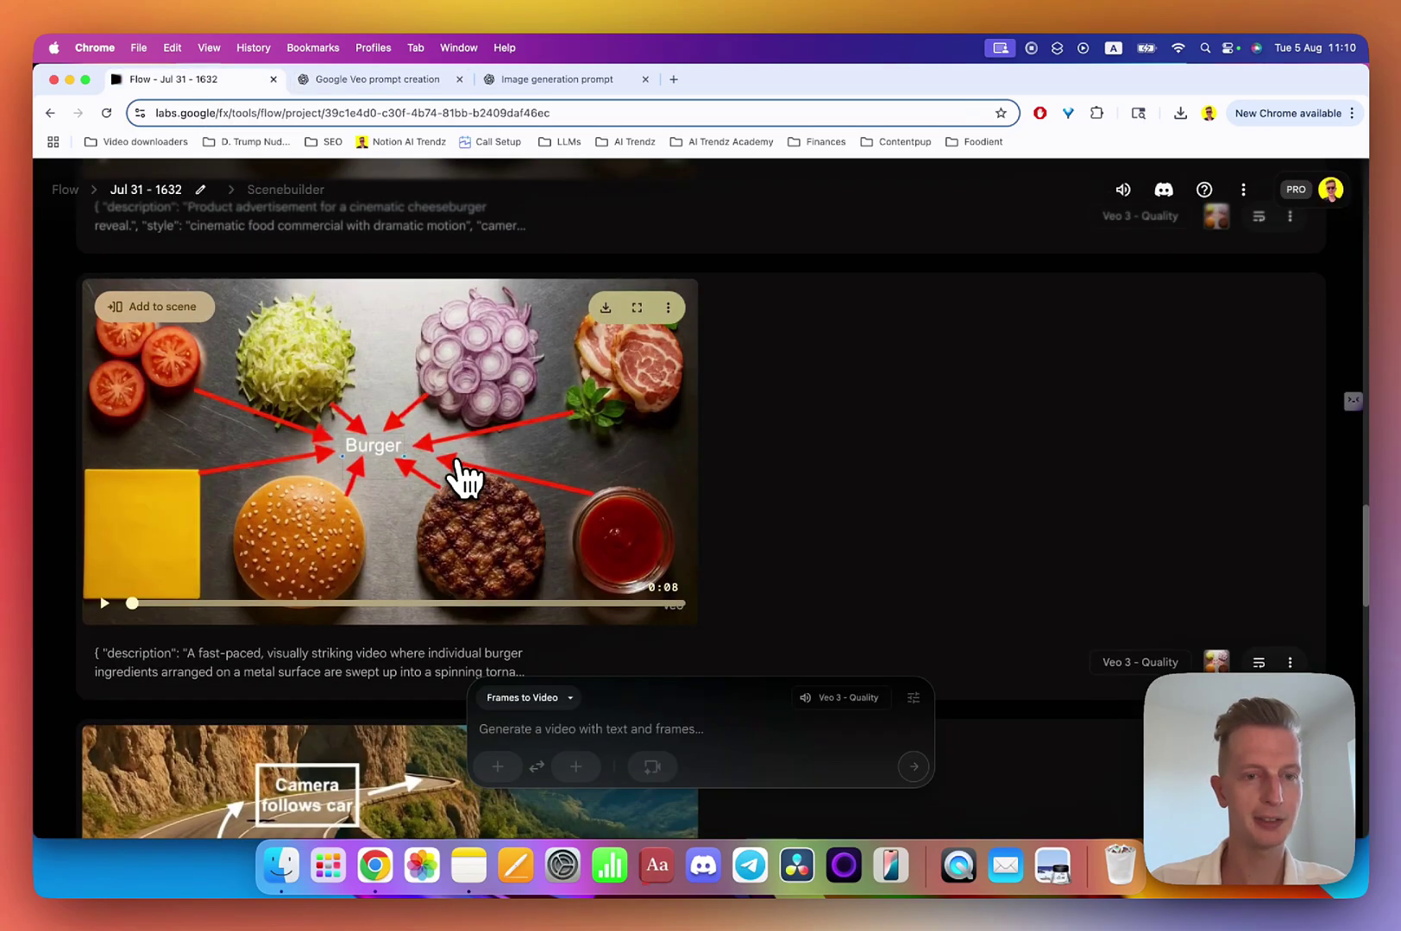
{"action": "left_click", "coordinate": [105, 603]}
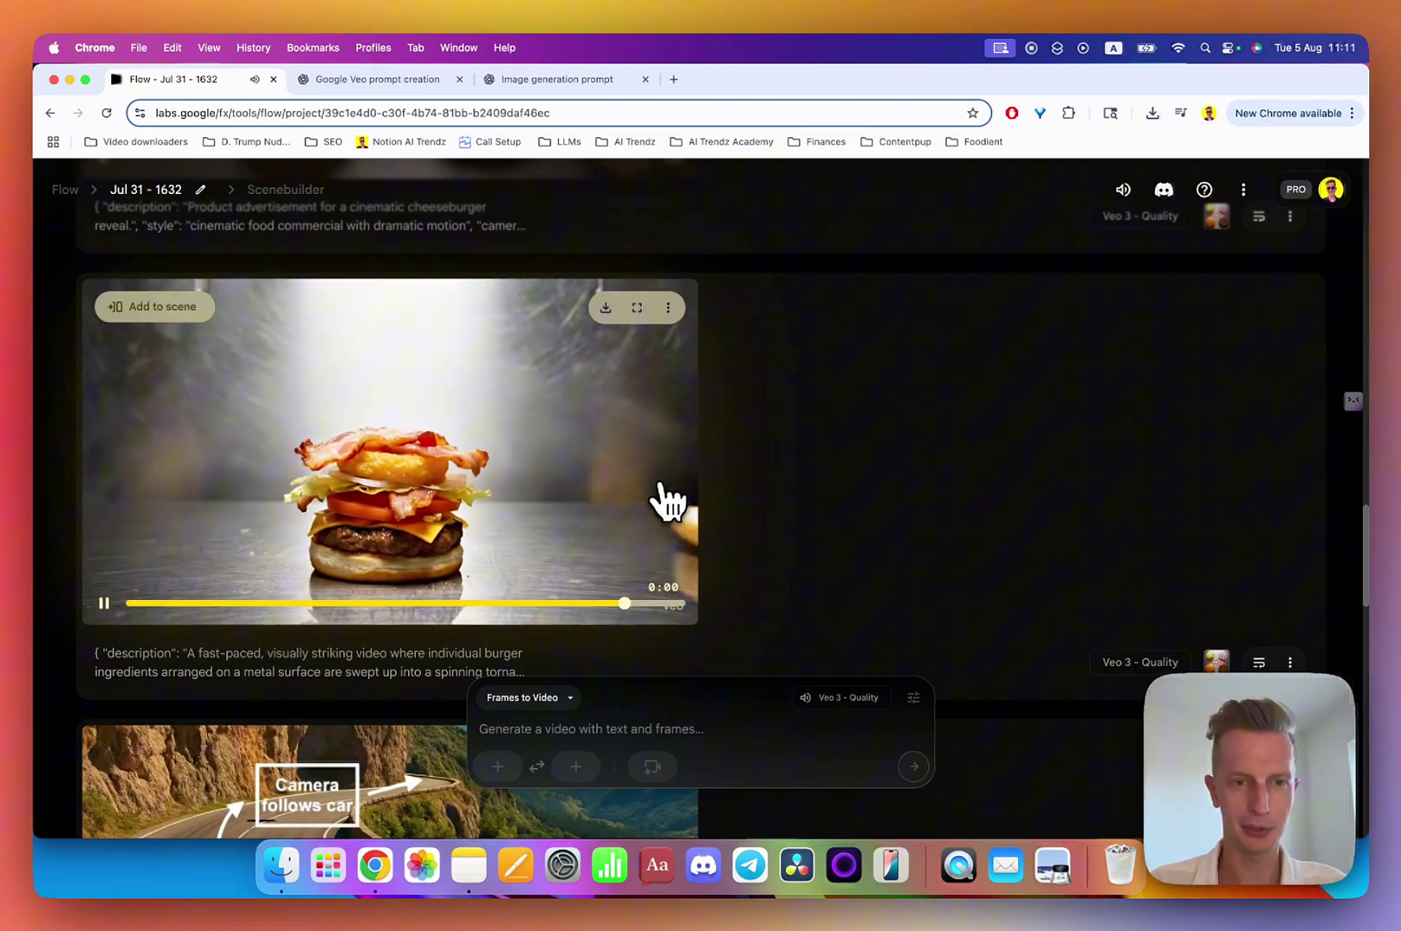
{"action": "scroll", "coordinate": [552, 487], "scroll_direction": "up", "scroll_amount": 3}
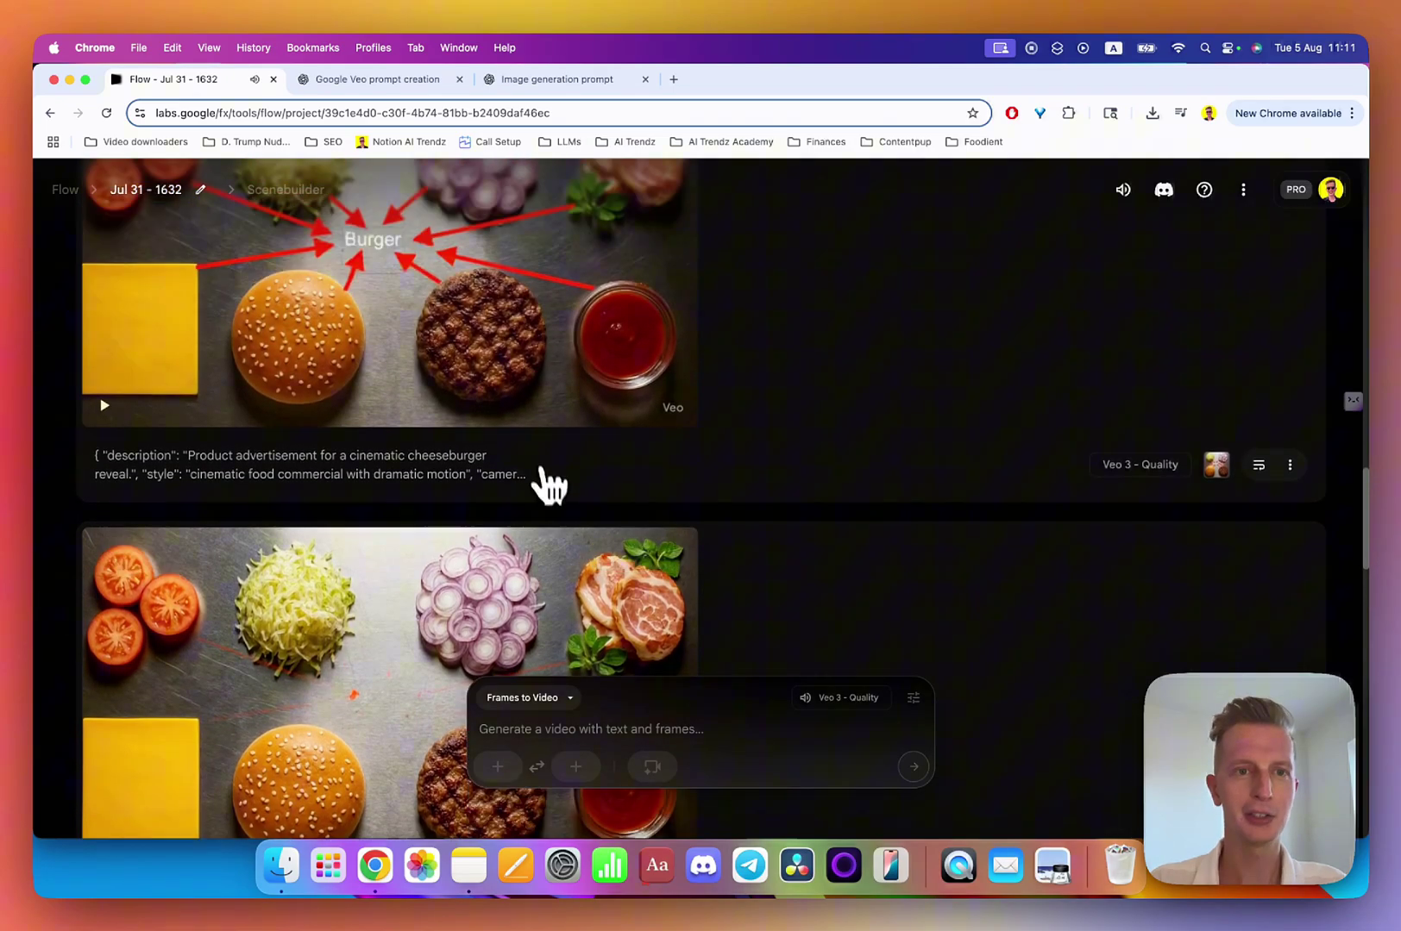
{"action": "left_click", "coordinate": [395, 82]}
{"action": "scroll", "coordinate": [642, 454], "scroll_direction": "down", "scroll_amount": 10}
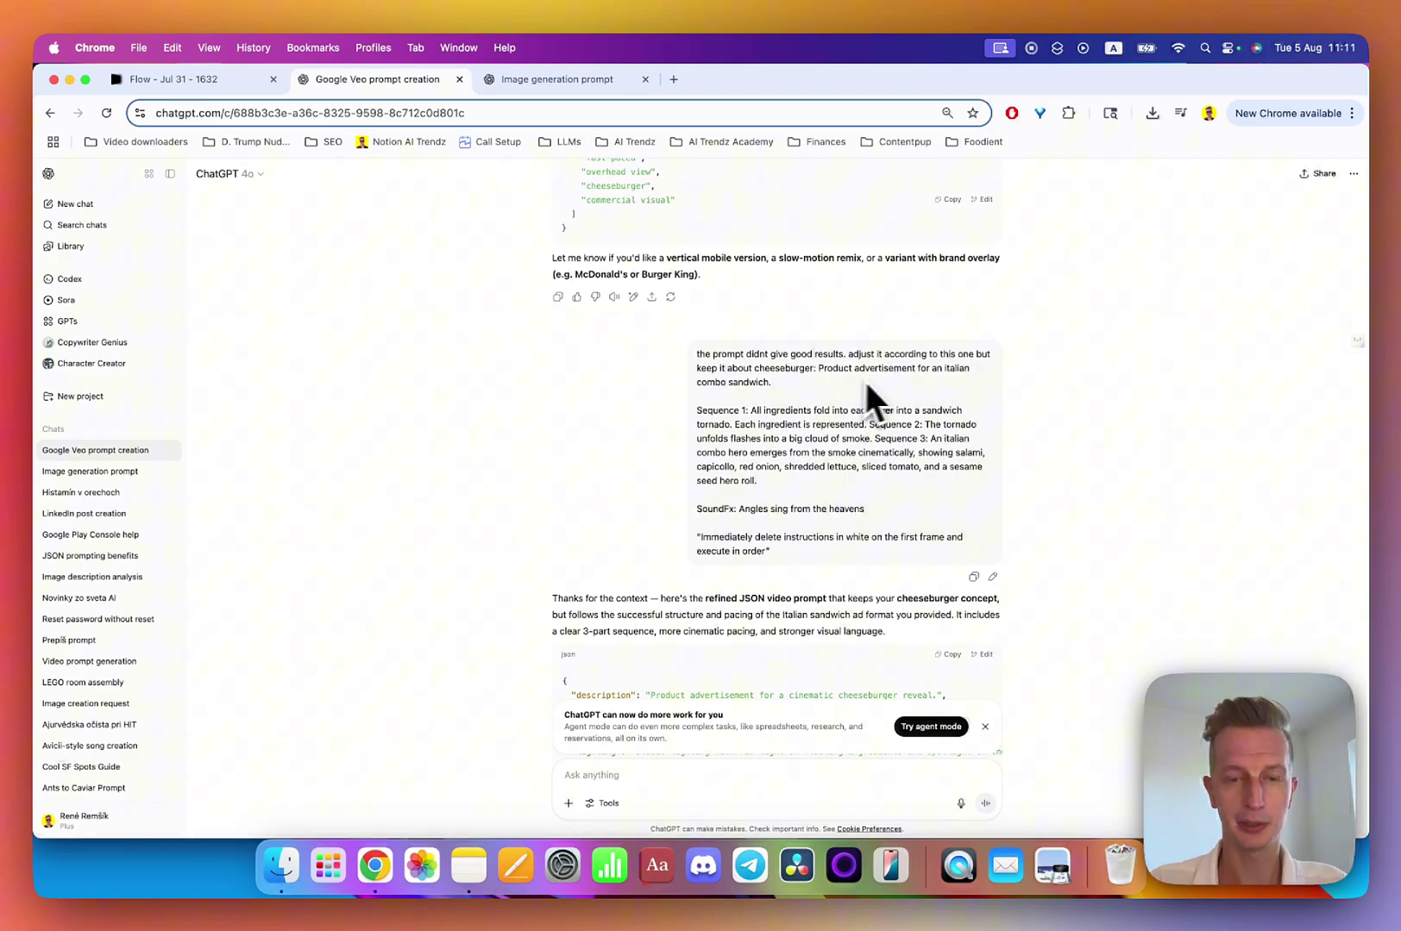
{"action": "scroll", "coordinate": [828, 371], "scroll_direction": "down", "scroll_amount": 1}
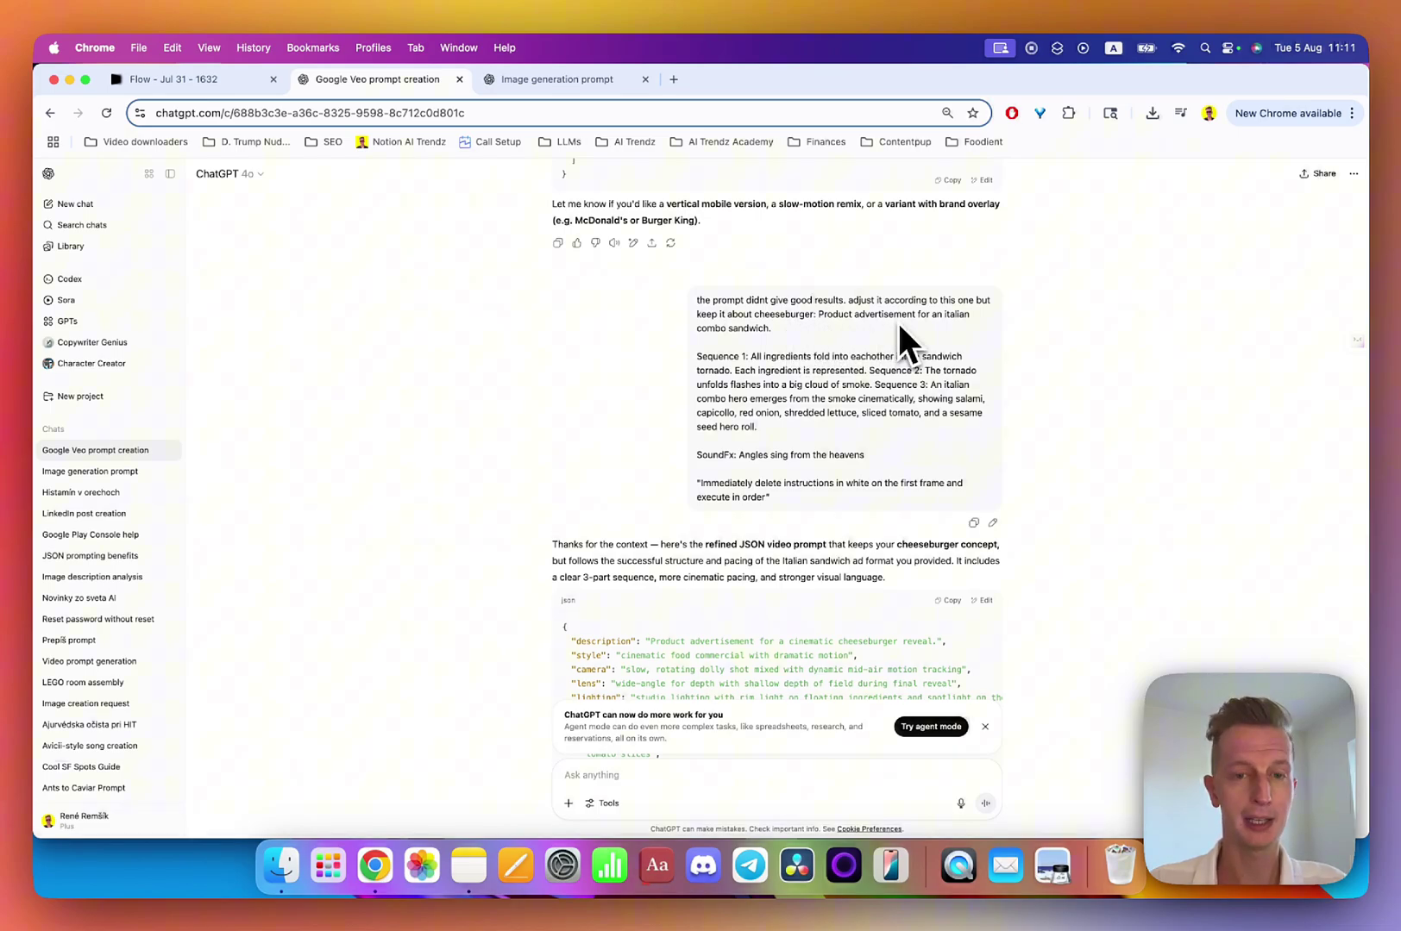
{"action": "scroll", "coordinate": [716, 388], "scroll_direction": "down", "scroll_amount": 10}
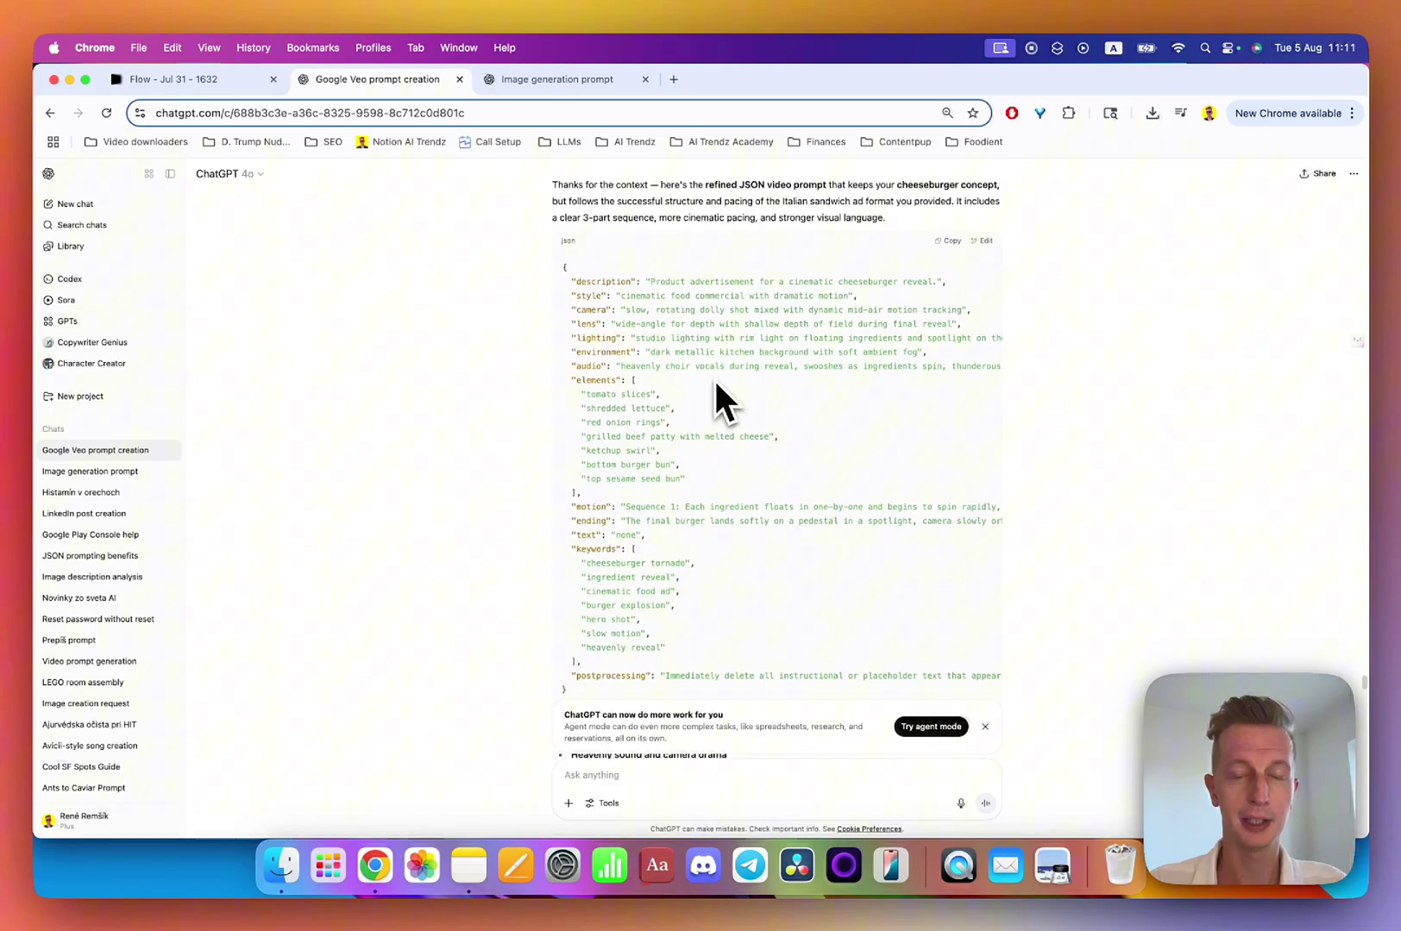
- Play the cheeseburger clip with sound in the Google Flow project
{"action": "left_click", "coordinate": [245, 78]}
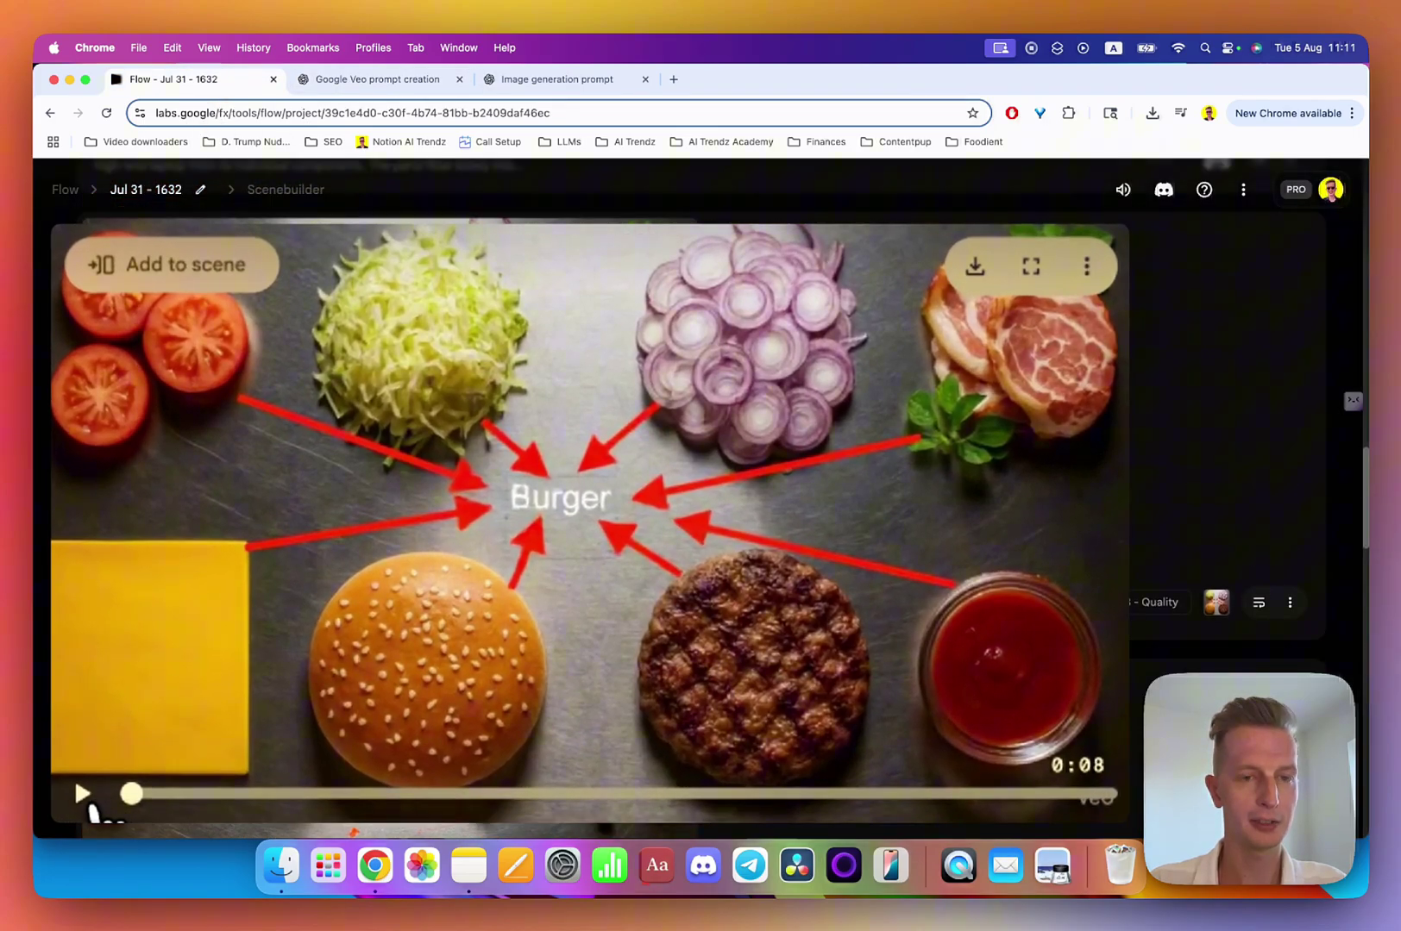
{"action": "left_click", "coordinate": [82, 795]}
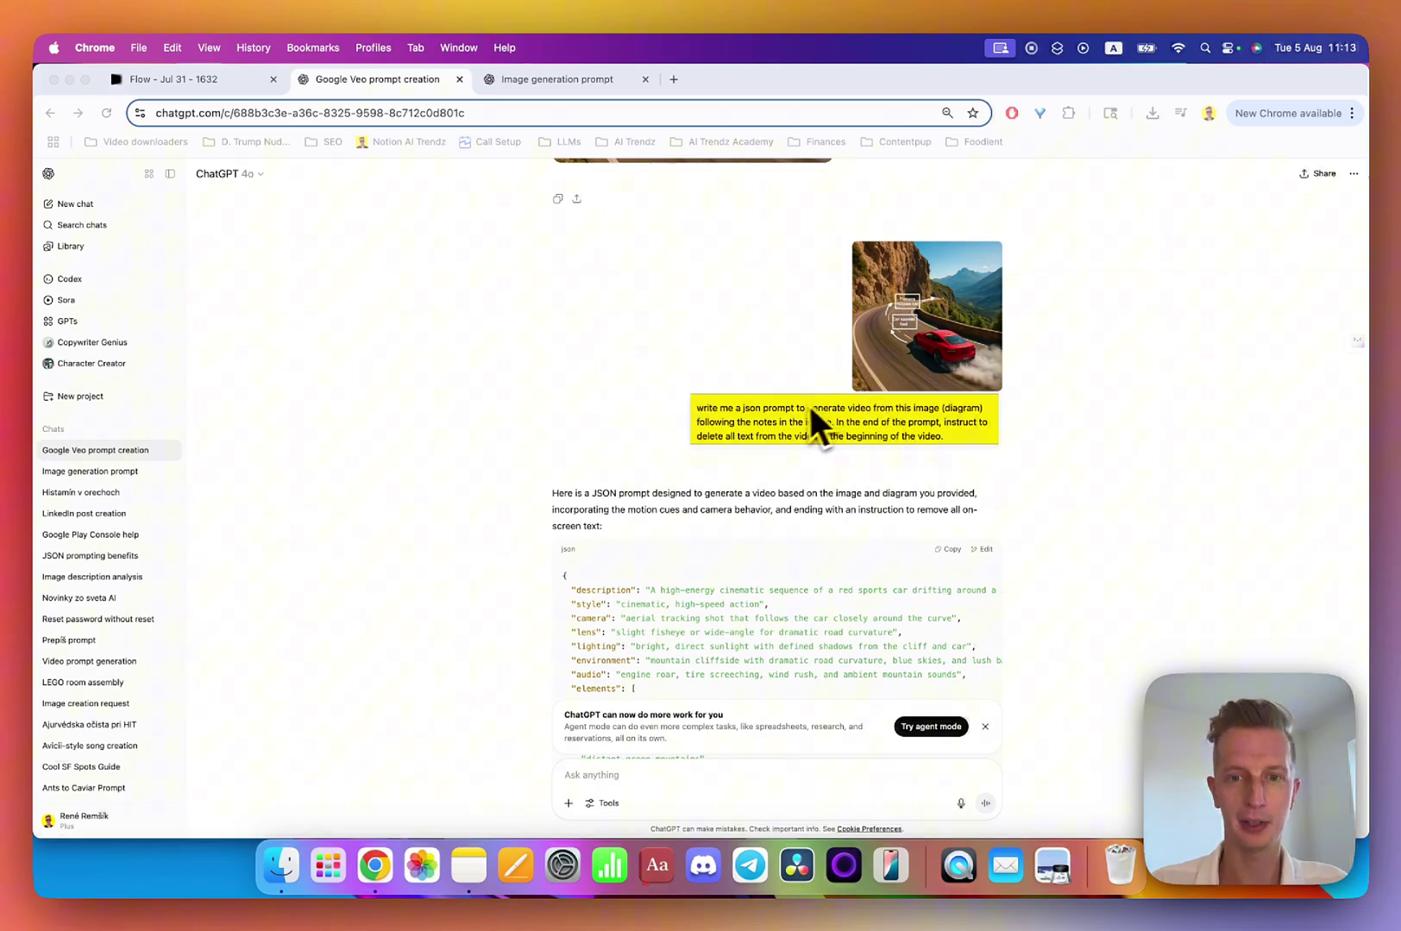
- Play the red car drifting clip, skip to a later moment, then play the earlier car clip enlarged
{"action": "scroll", "coordinate": [672, 475], "scroll_direction": "down", "scroll_amount": 5}
{"action": "left_click", "coordinate": [245, 86]}
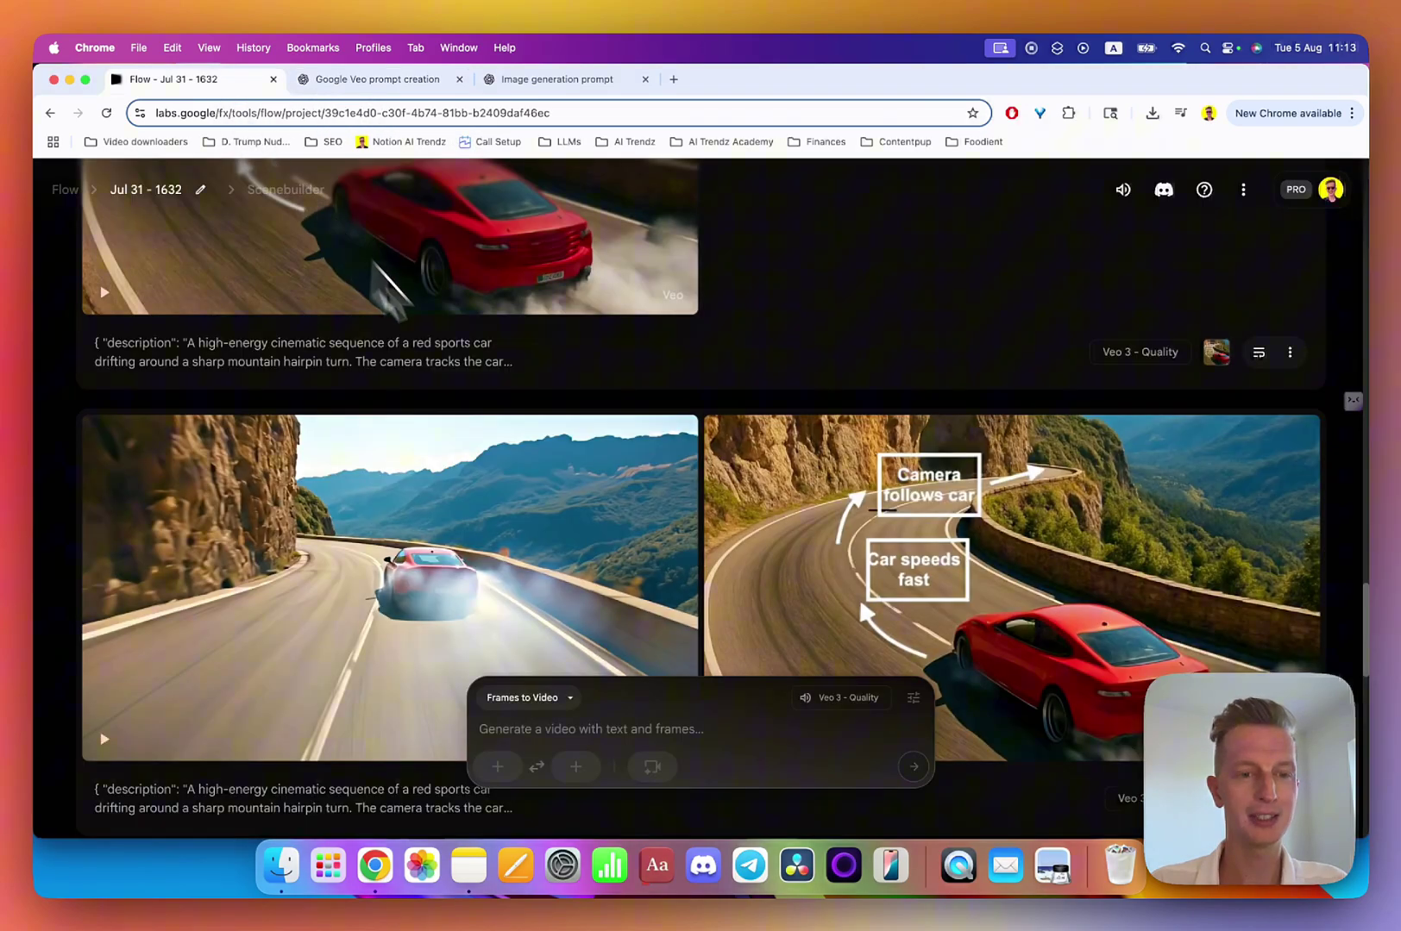
{"action": "left_click", "coordinate": [101, 743]}
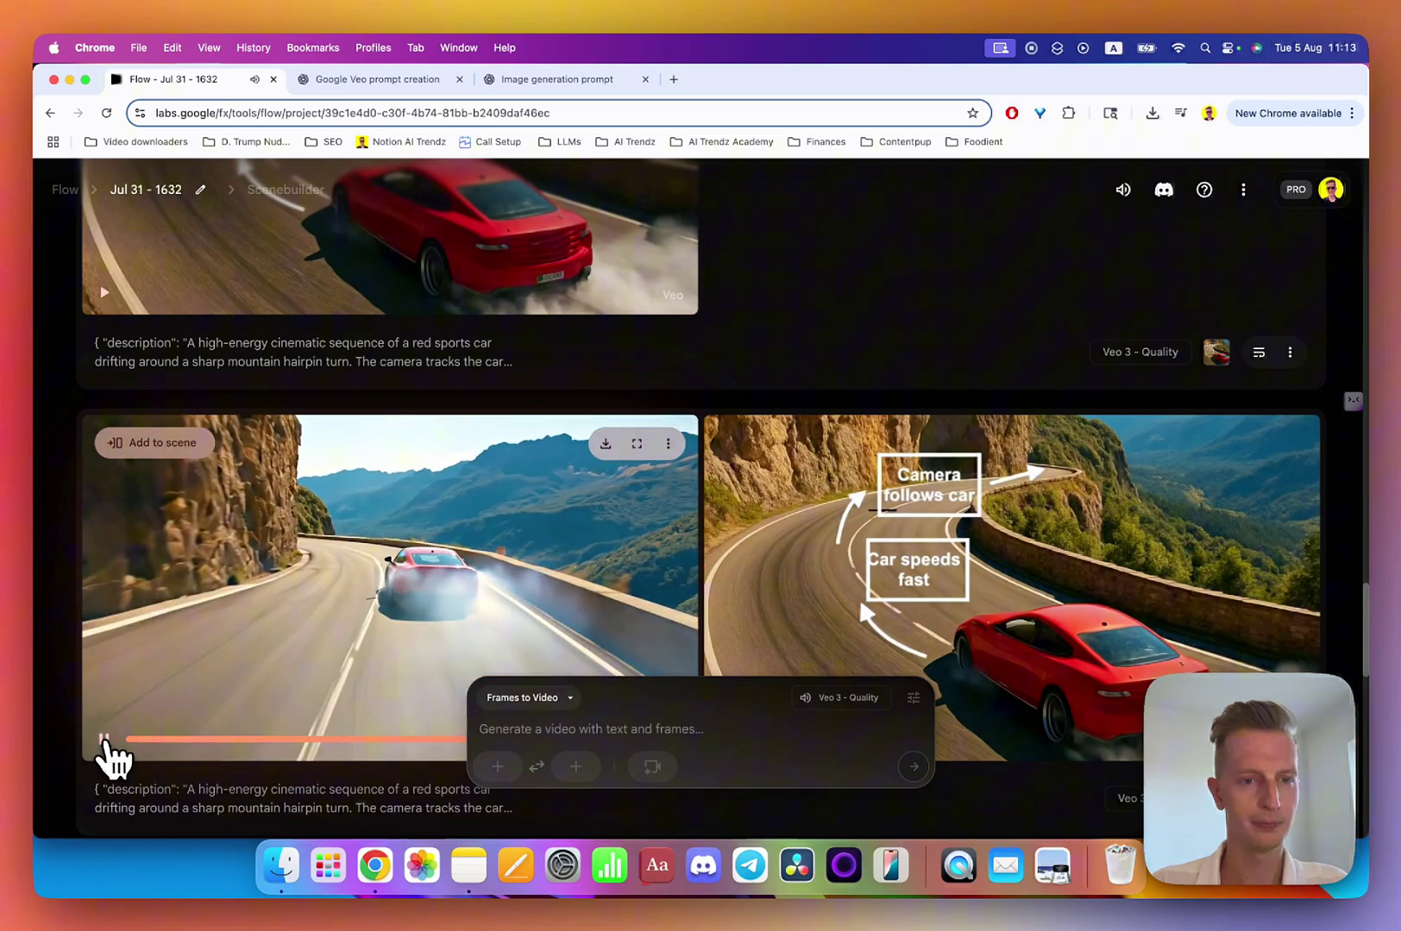
{"action": "left_click", "coordinate": [250, 740]}
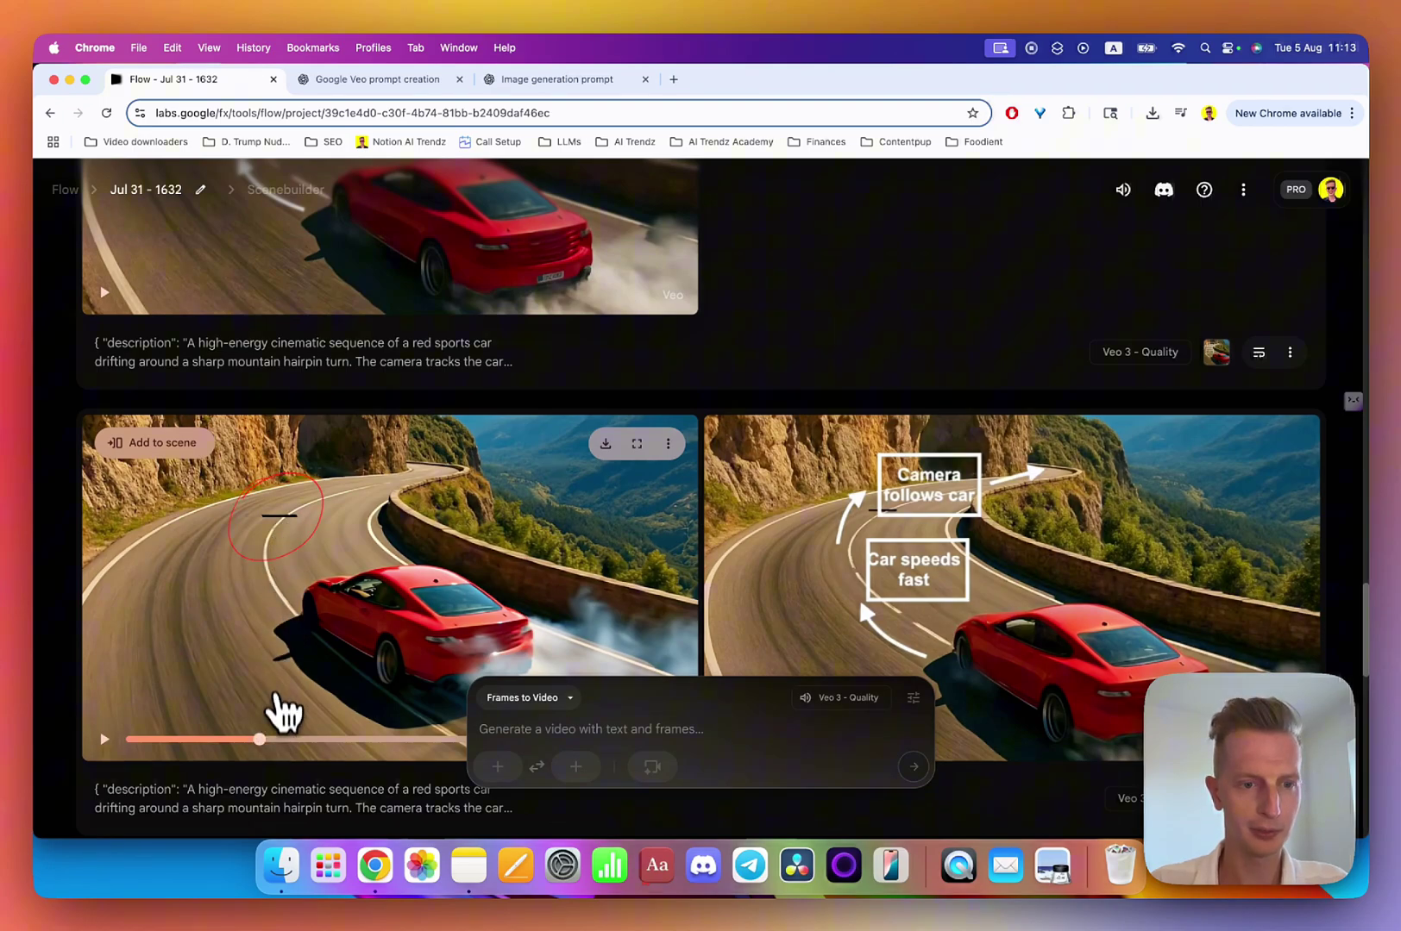
{"action": "scroll", "coordinate": [345, 621], "scroll_direction": "up", "scroll_amount": 3}
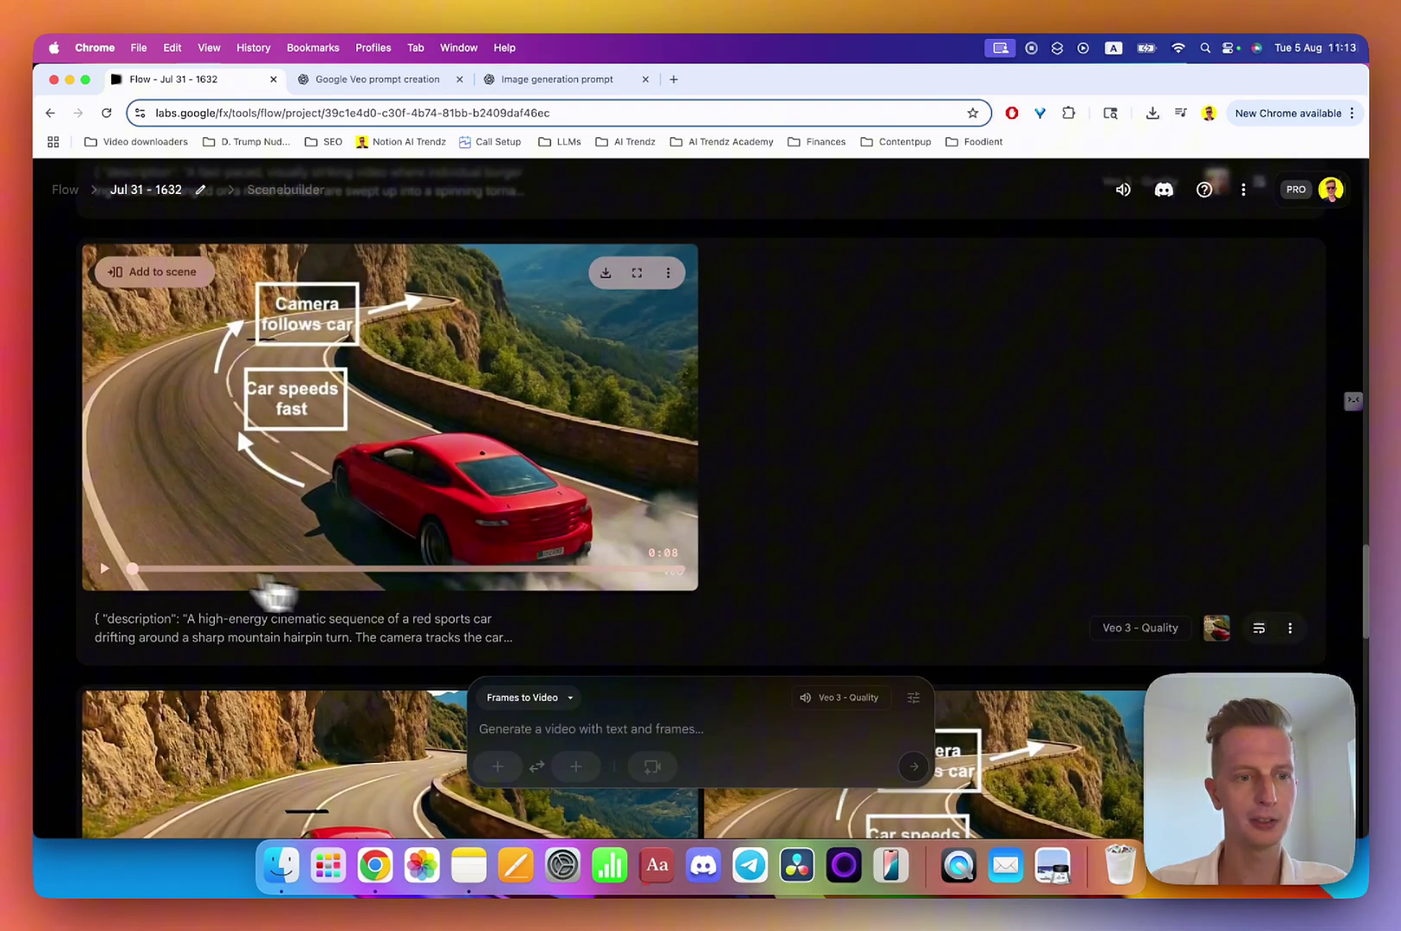
{"action": "left_click", "coordinate": [109, 585]}
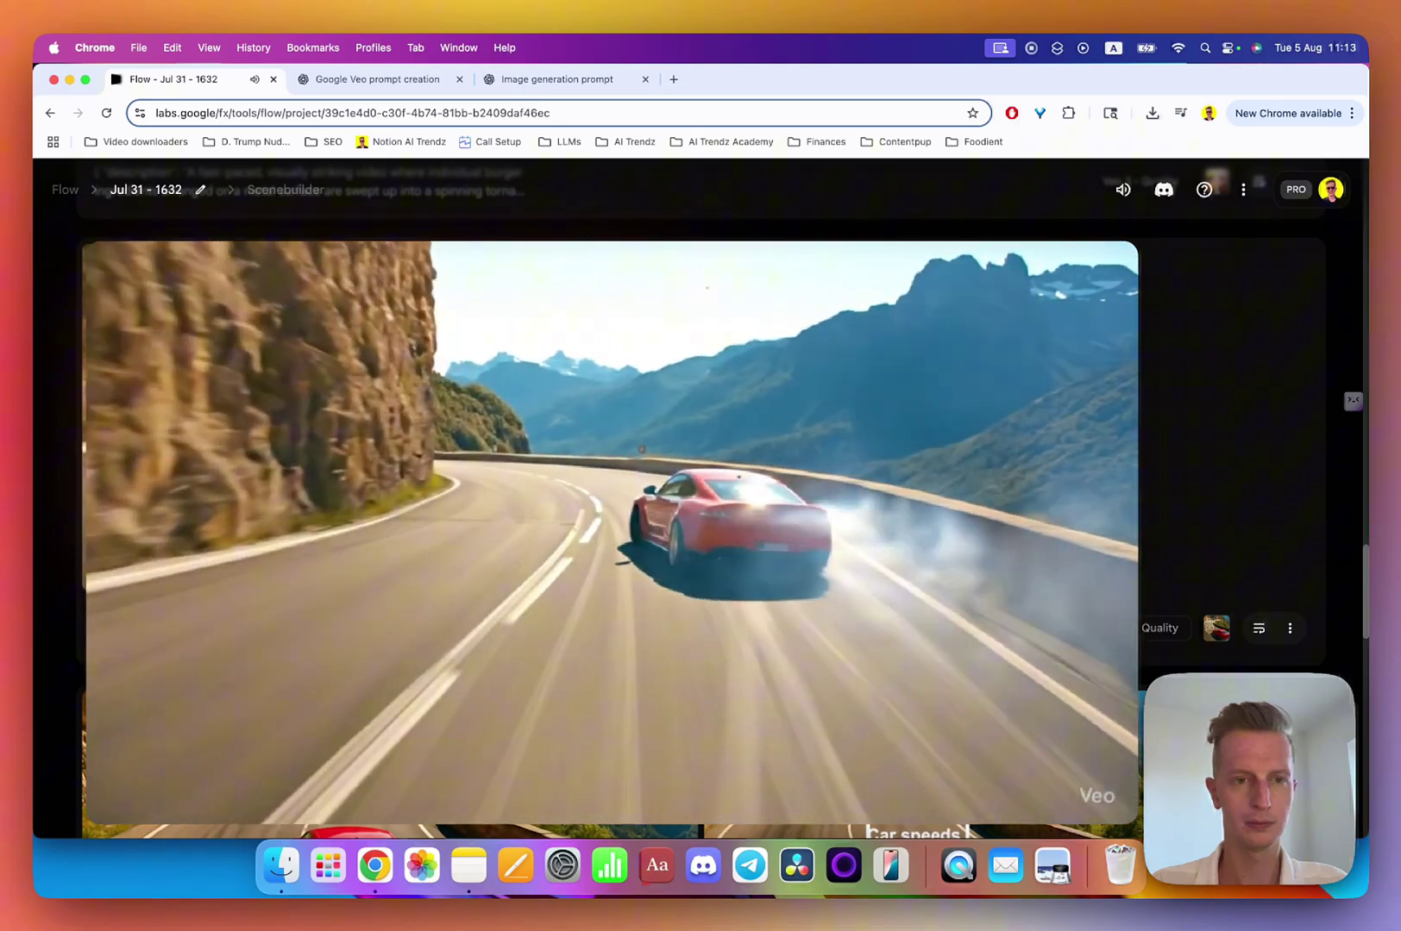
{"action": "mouse_move", "coordinate": [129, 802]}
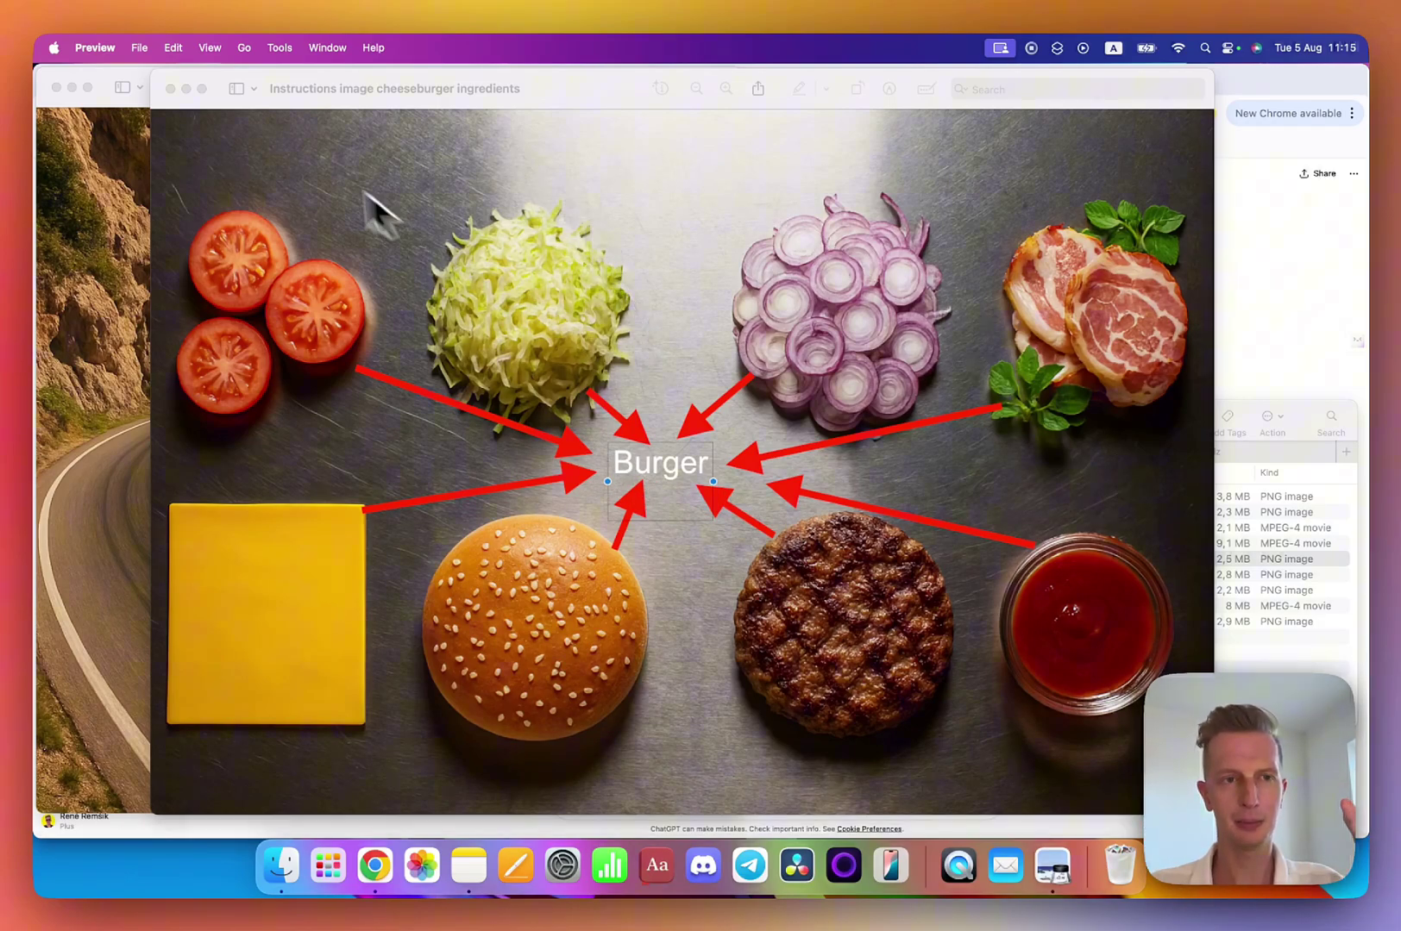
- Close the cheeseburger instructions image, move the car instructions image aside, and bring the browser forward
{"action": "left_click", "coordinate": [170, 88]}
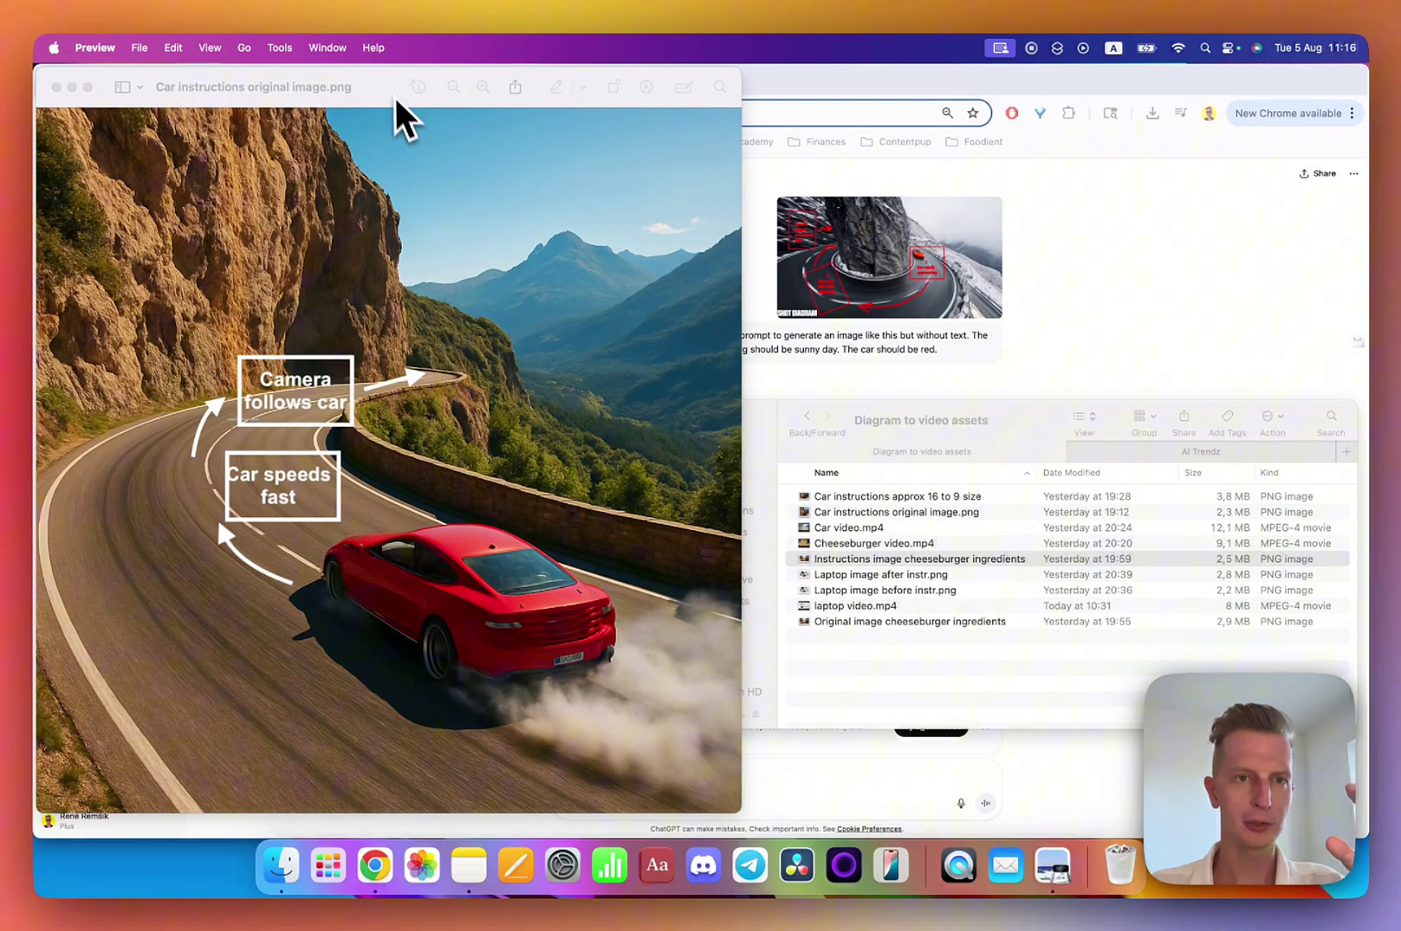
{"action": "left_click_drag", "start_coordinate": [392, 96], "coordinate": [642, 96]}
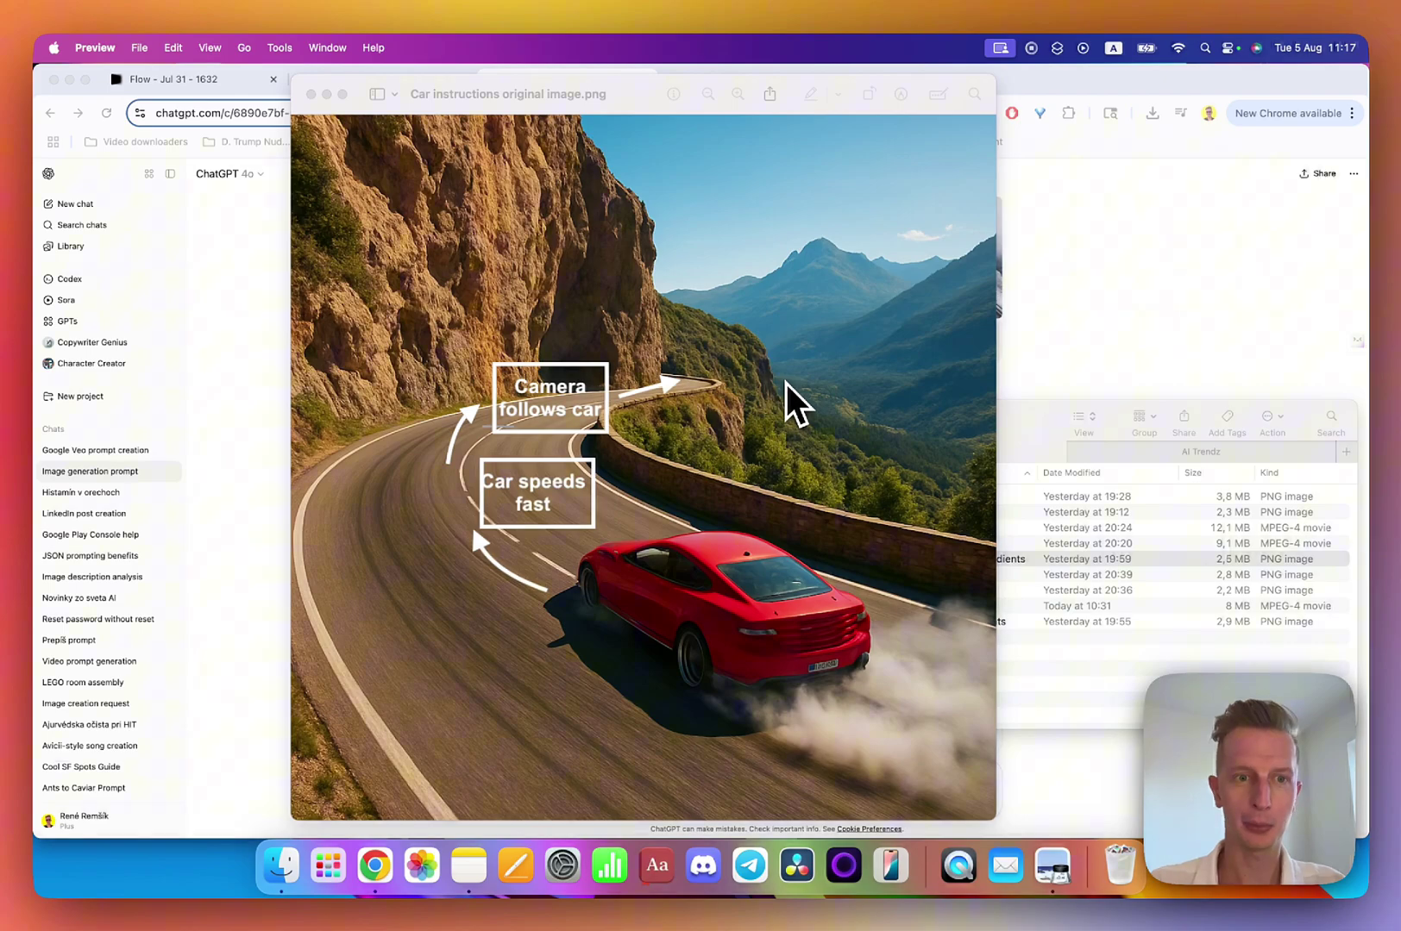
{"action": "left_click", "coordinate": [237, 288]}
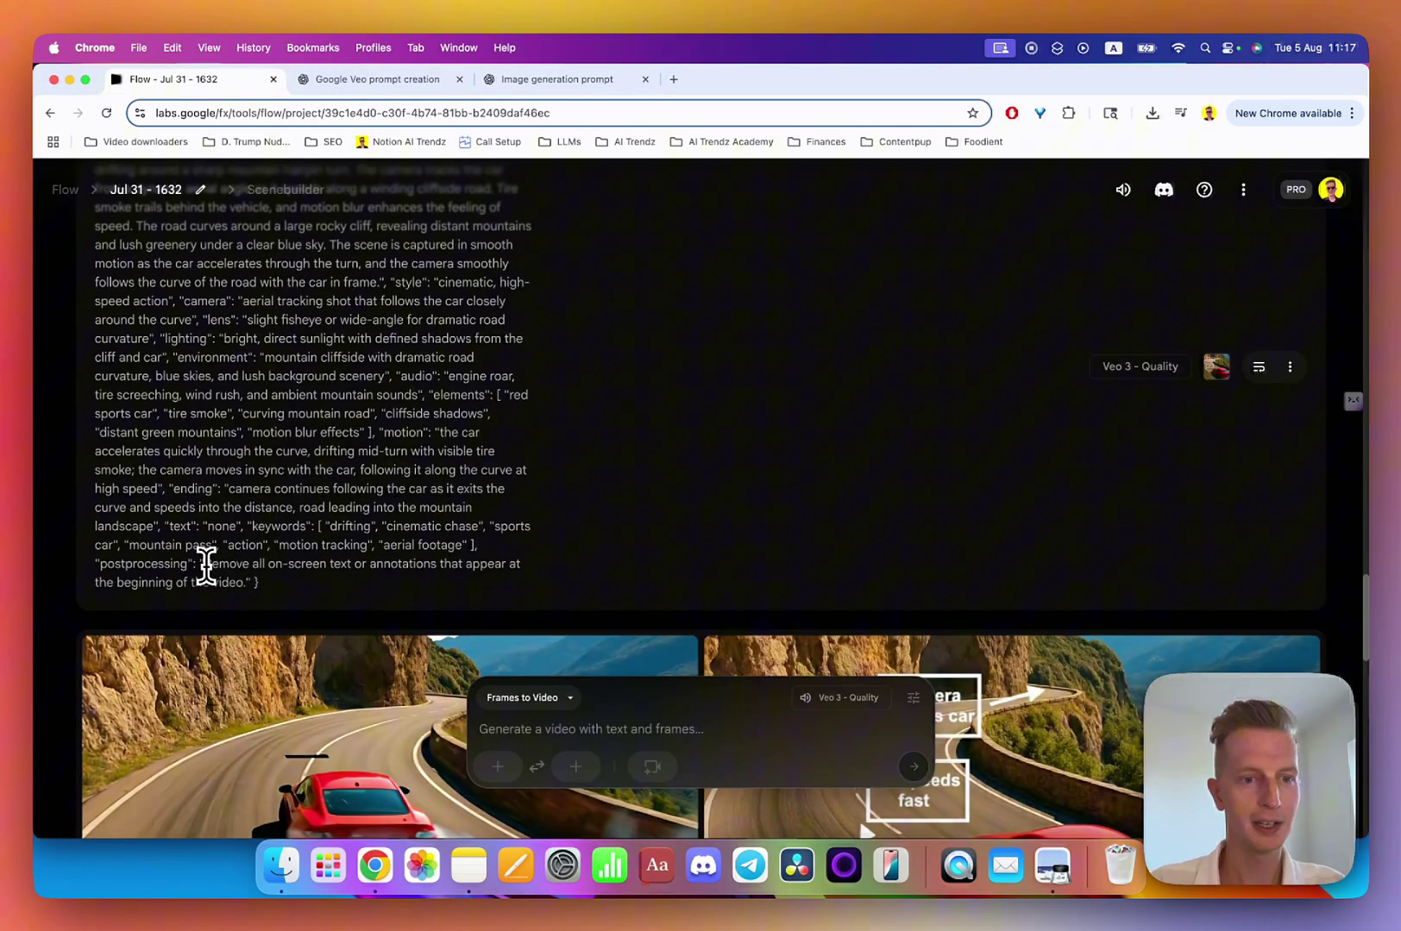
- Highlight the postprocessing instruction that removes on-screen text, then replay the car clip from the start
{"action": "left_click_drag", "start_coordinate": [206, 565], "coordinate": [262, 573]}
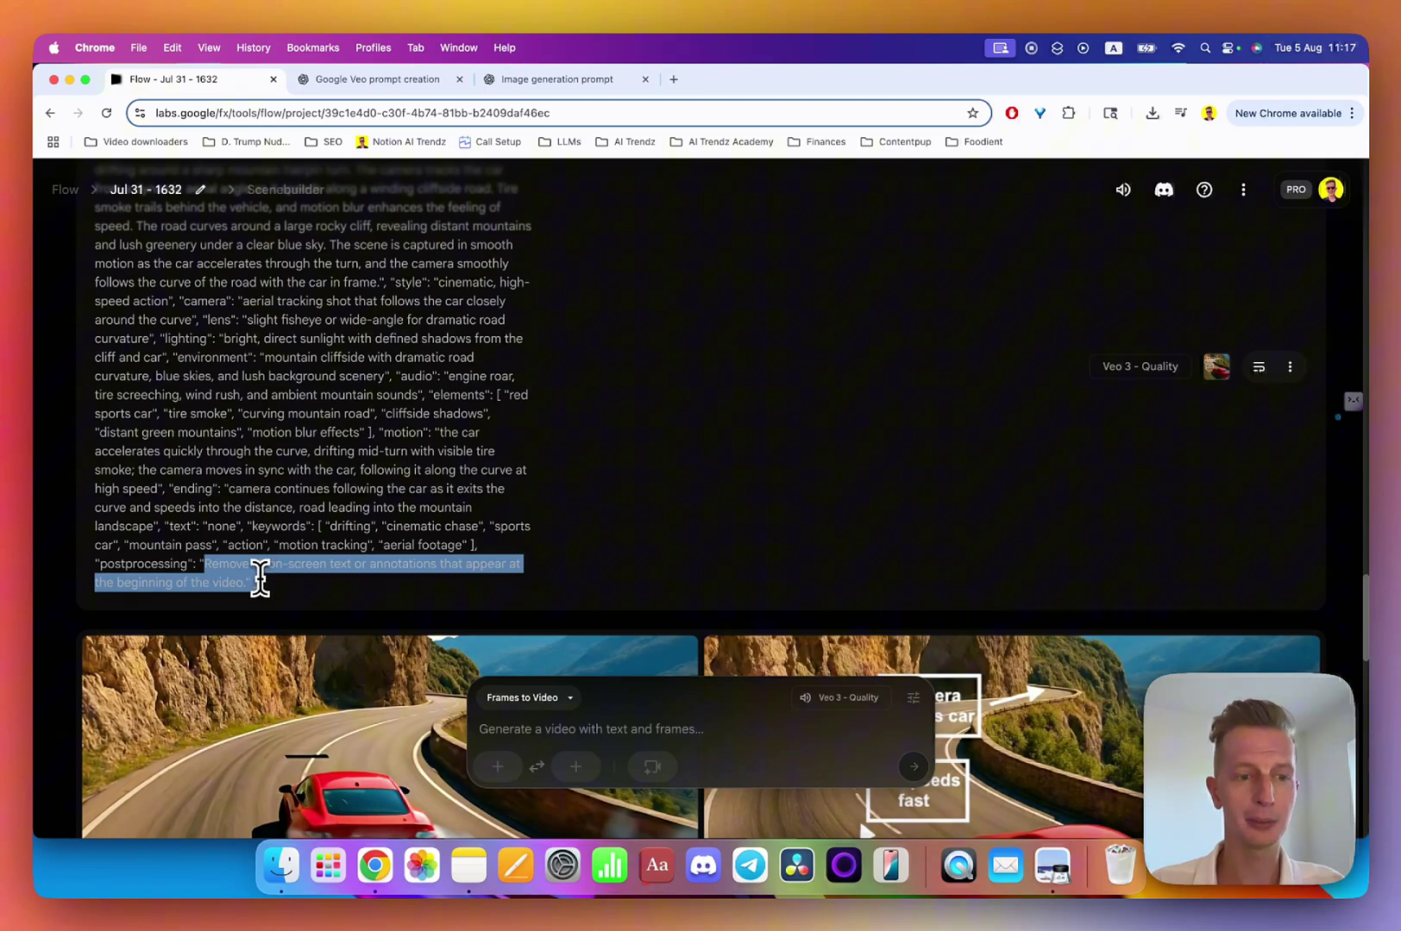
{"action": "scroll", "coordinate": [275, 574], "scroll_direction": "down", "scroll_amount": 5}
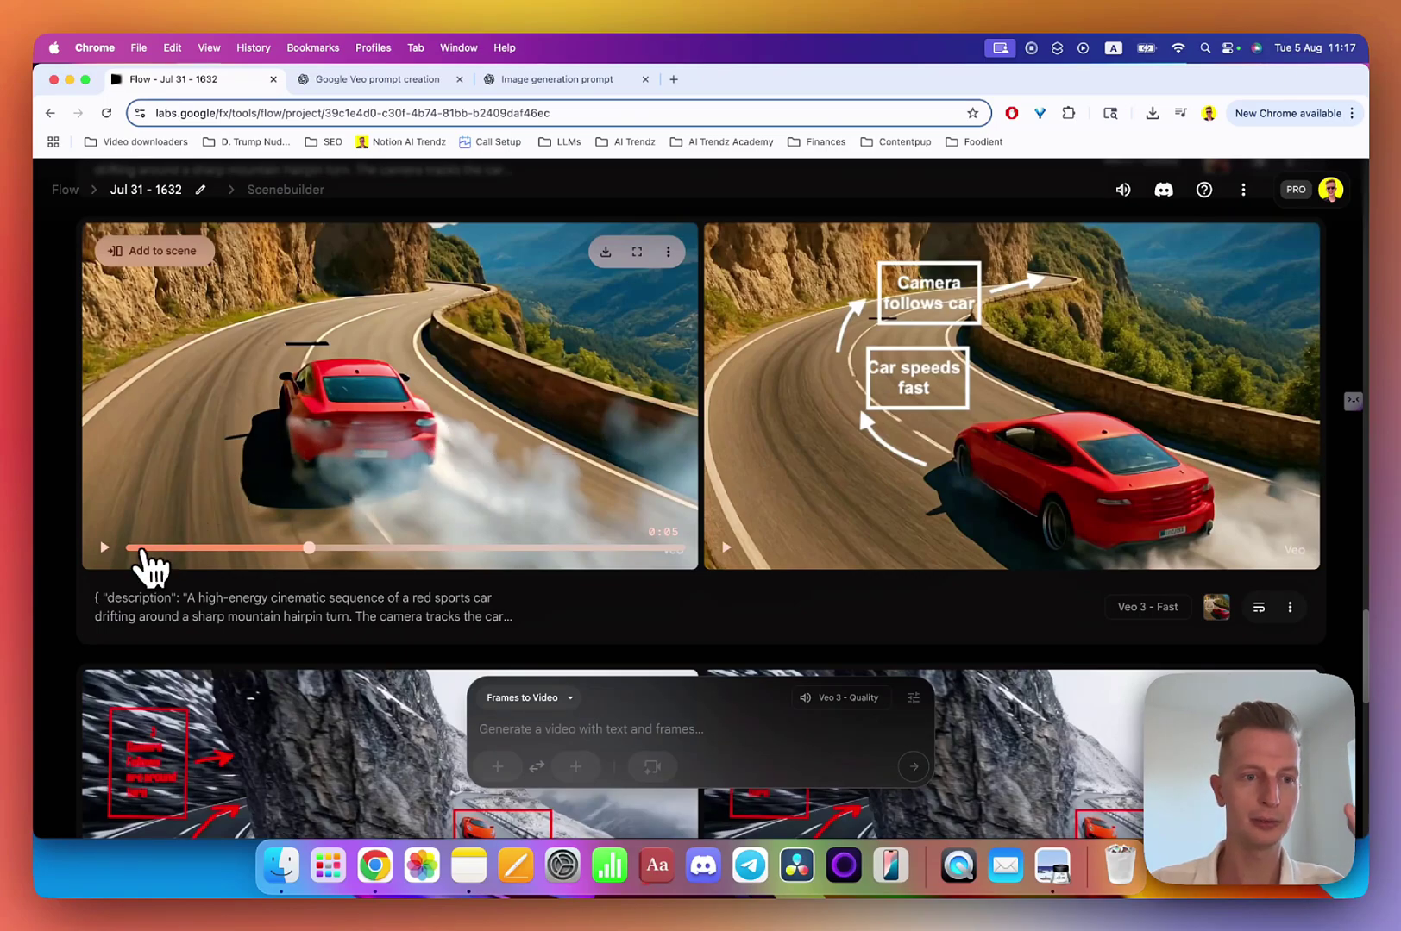
{"action": "left_click", "coordinate": [141, 549]}
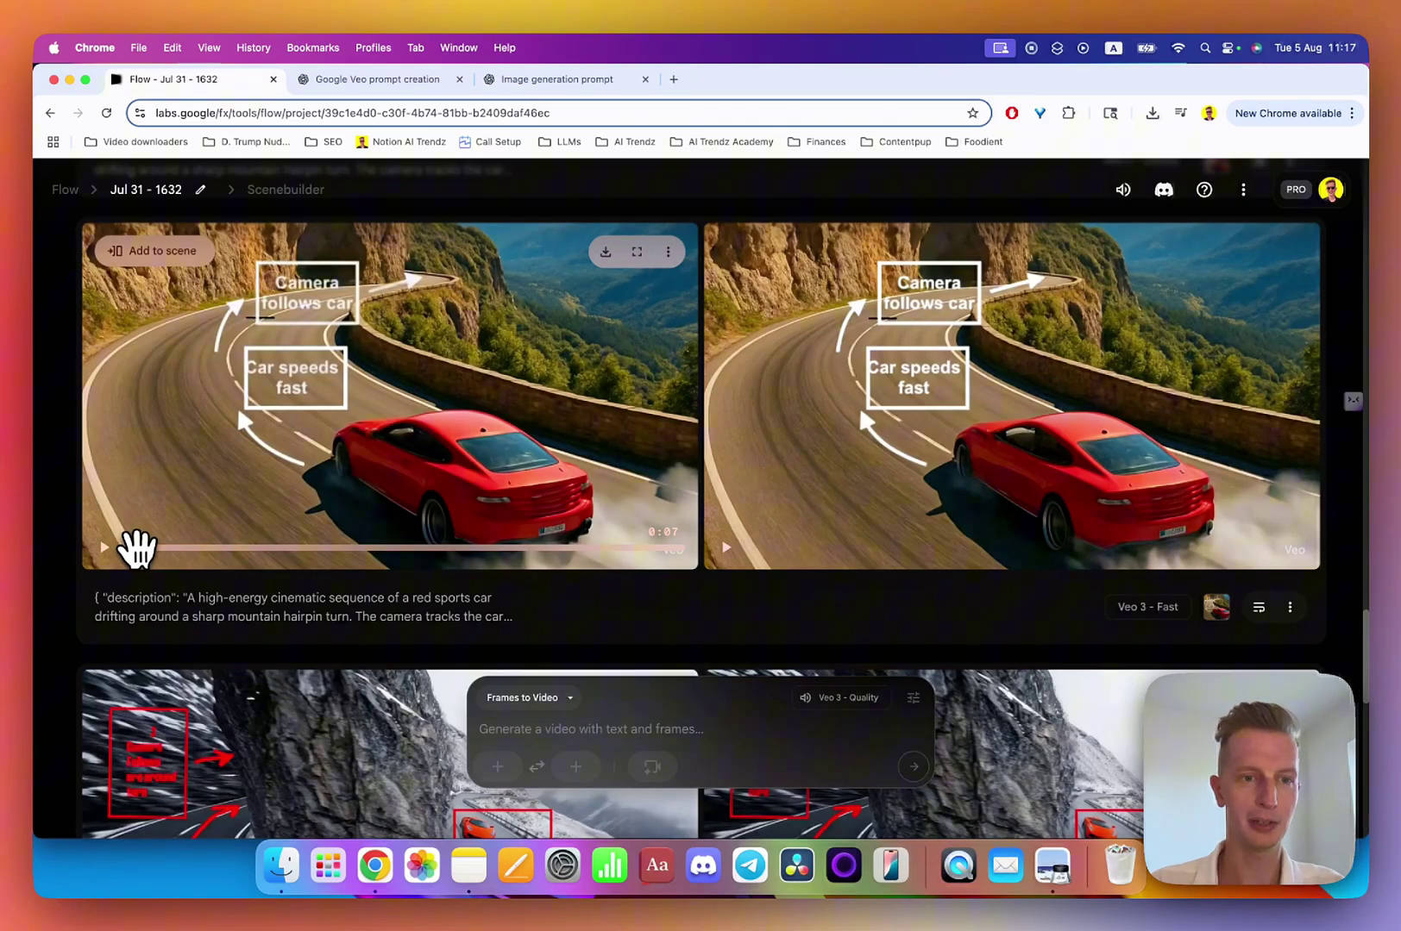
{"action": "left_click", "coordinate": [104, 549]}
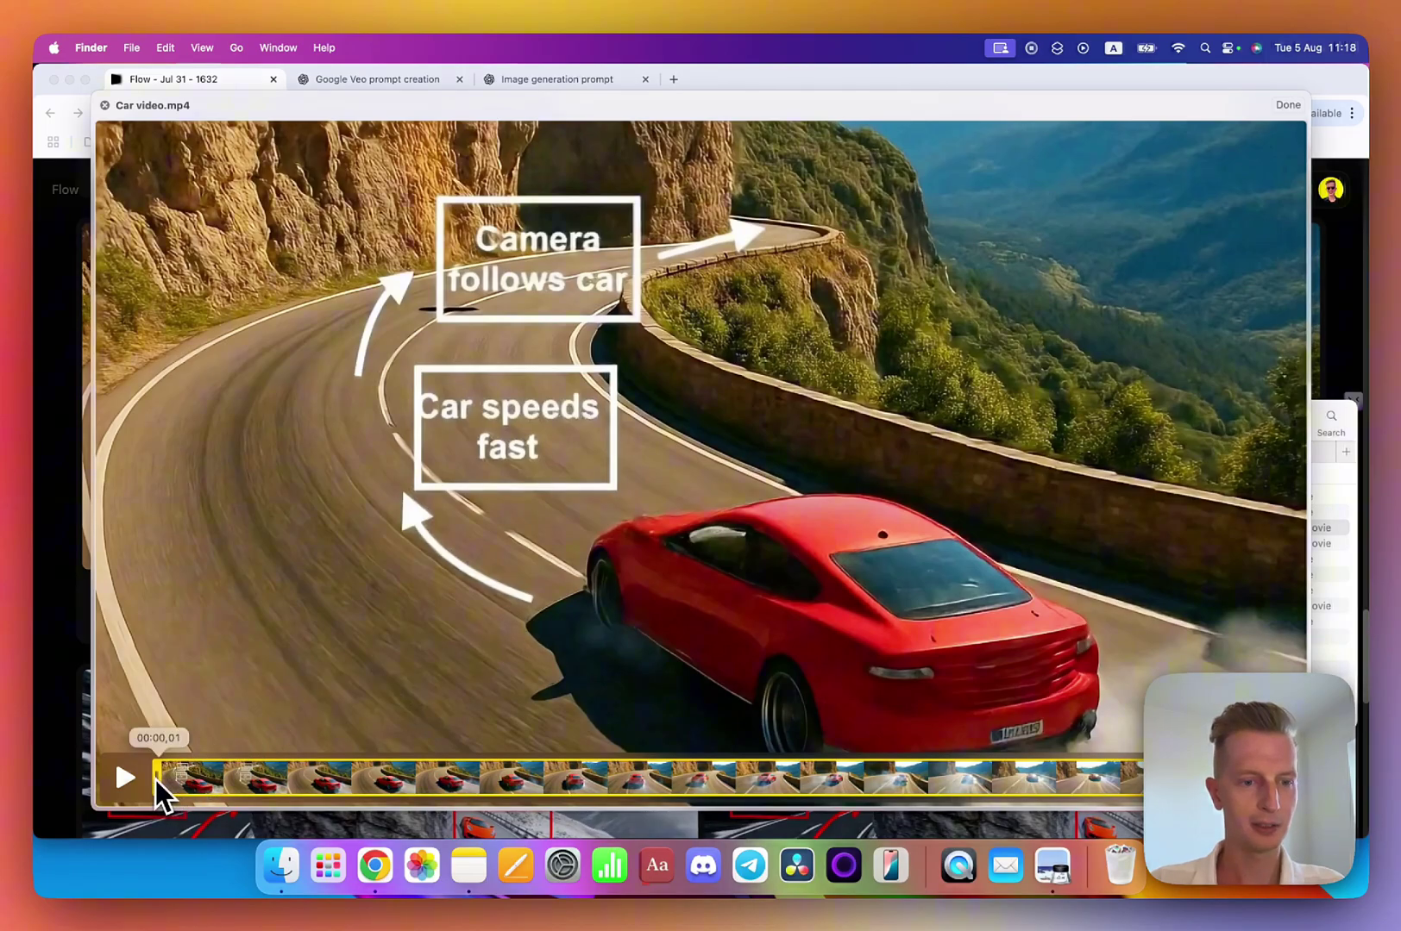
- Trim Car video.mp4 to start at 00:00,71, cutting its annotated opening, and play it
{"action": "left_click_drag", "start_coordinate": [156, 780], "coordinate": [290, 791]}
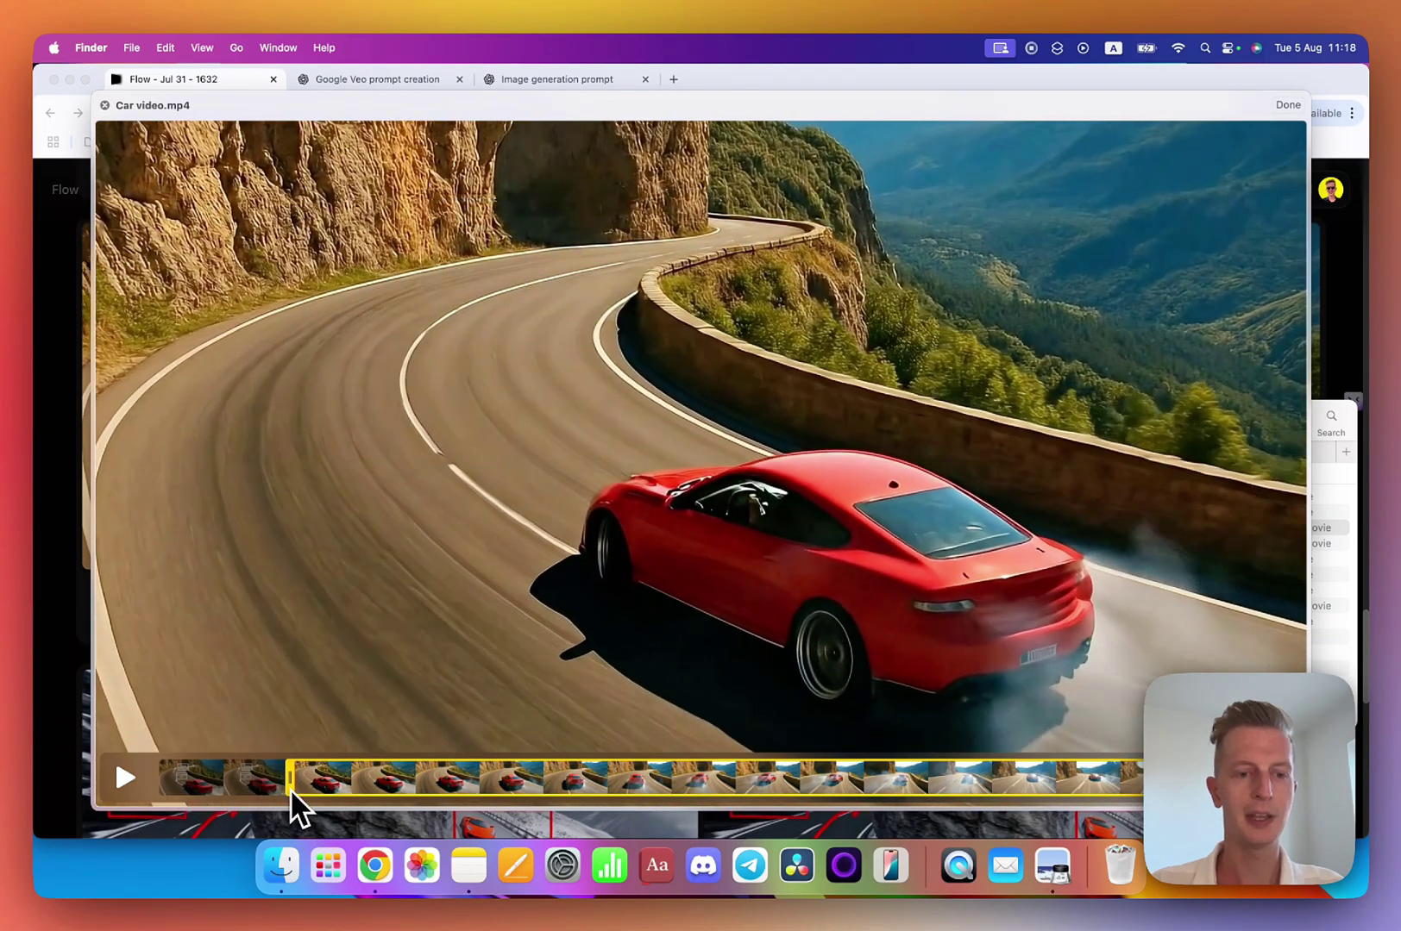
{"action": "left_click", "coordinate": [125, 778]}
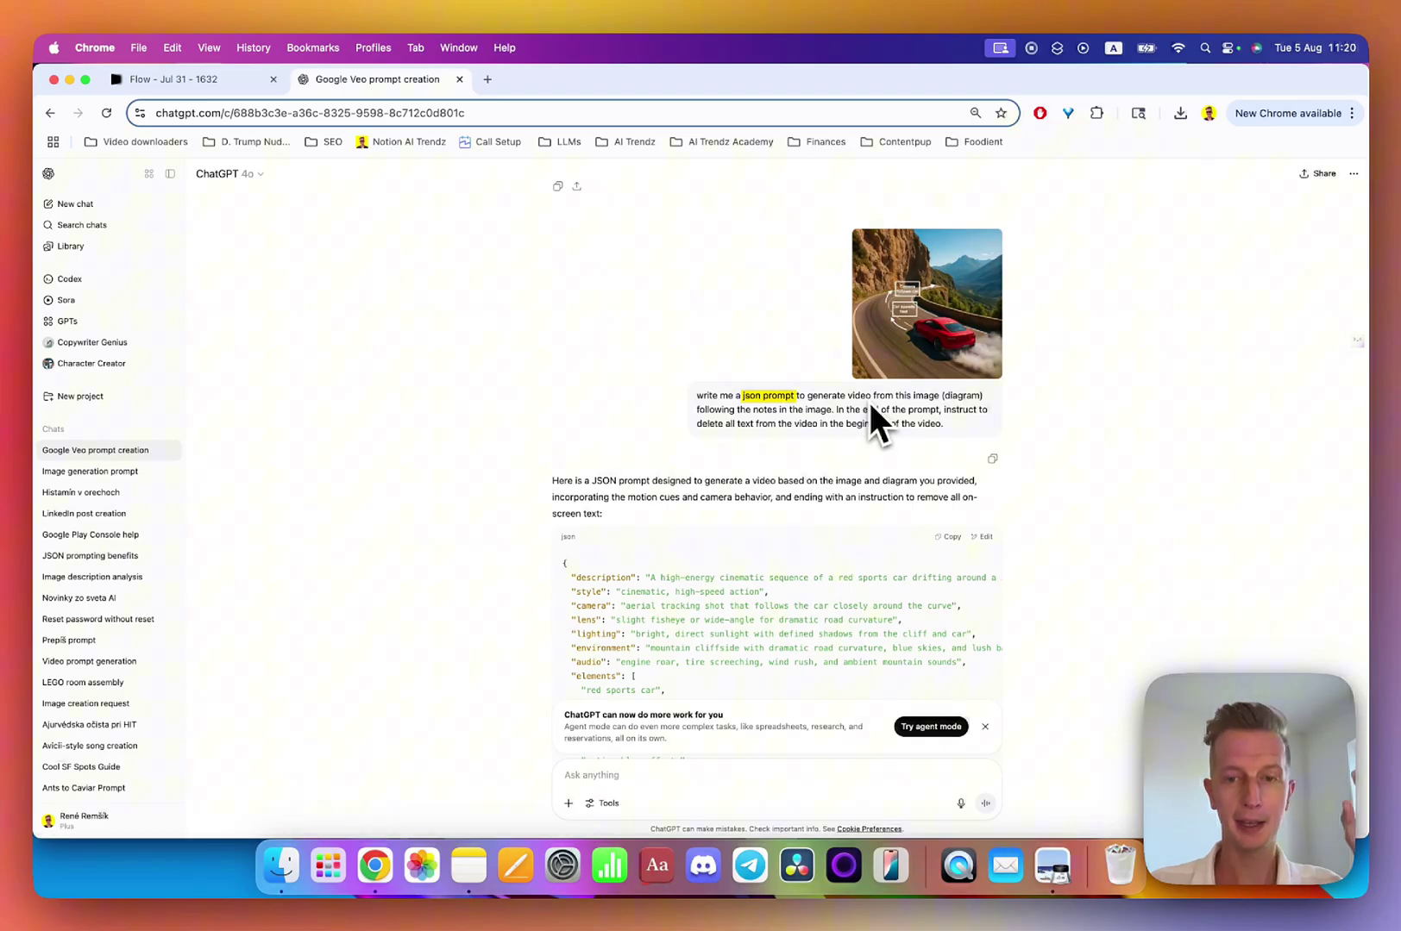
- Highlight the car prompt's request to delete all text at the video's start, then return to Flow
{"action": "left_click_drag", "start_coordinate": [943, 412], "coordinate": [951, 424]}
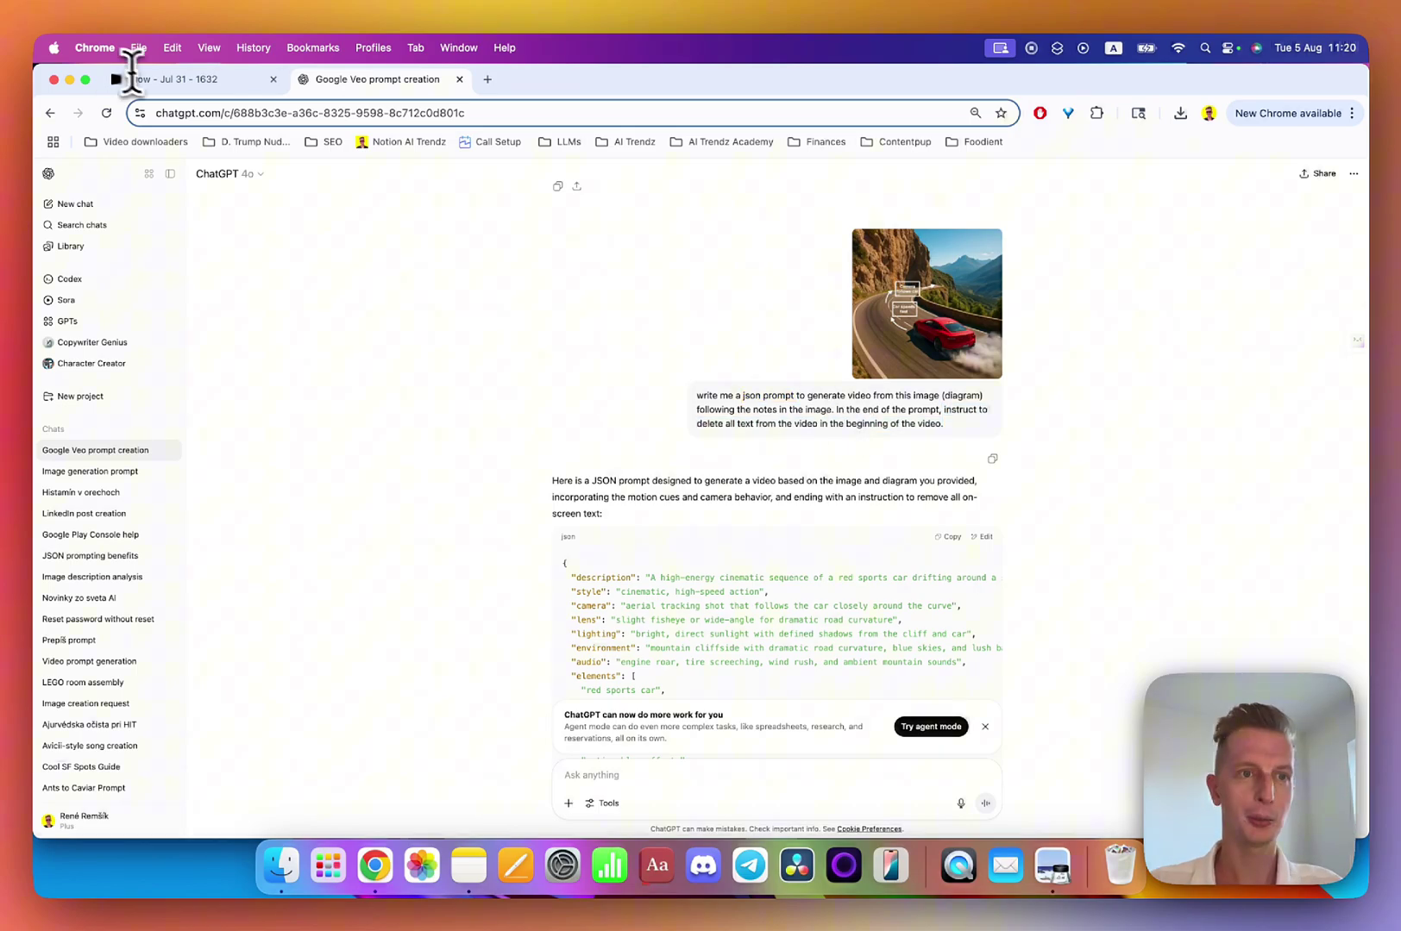
{"action": "left_click", "coordinate": [151, 79]}
- Attach the laptop-parts diagram from the image picker as the Frames to Video starting frame
{"action": "left_click", "coordinate": [499, 767]}
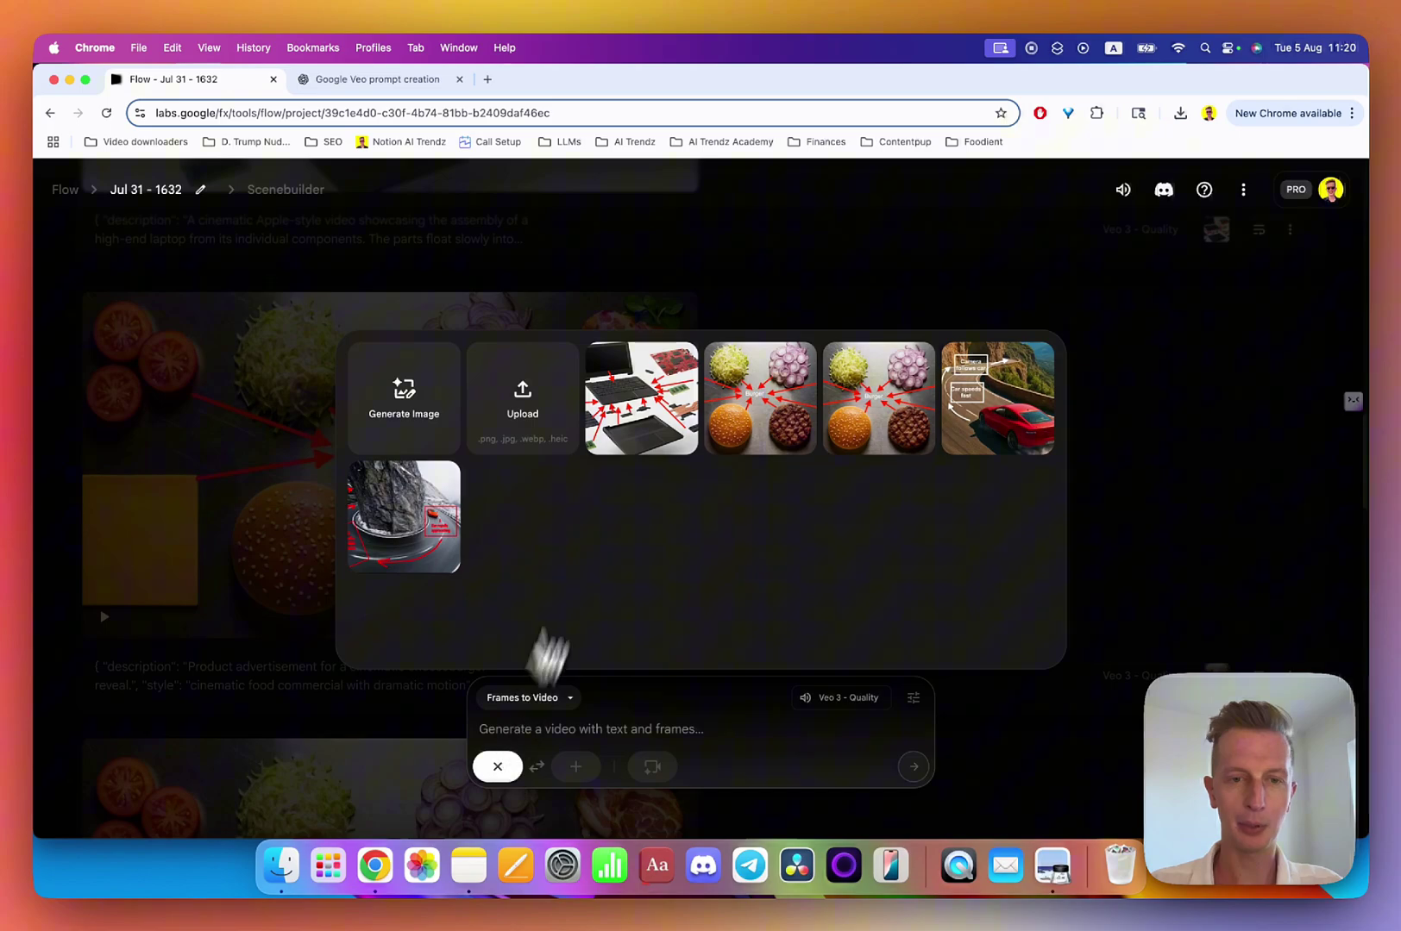
{"action": "left_click", "coordinate": [631, 431]}
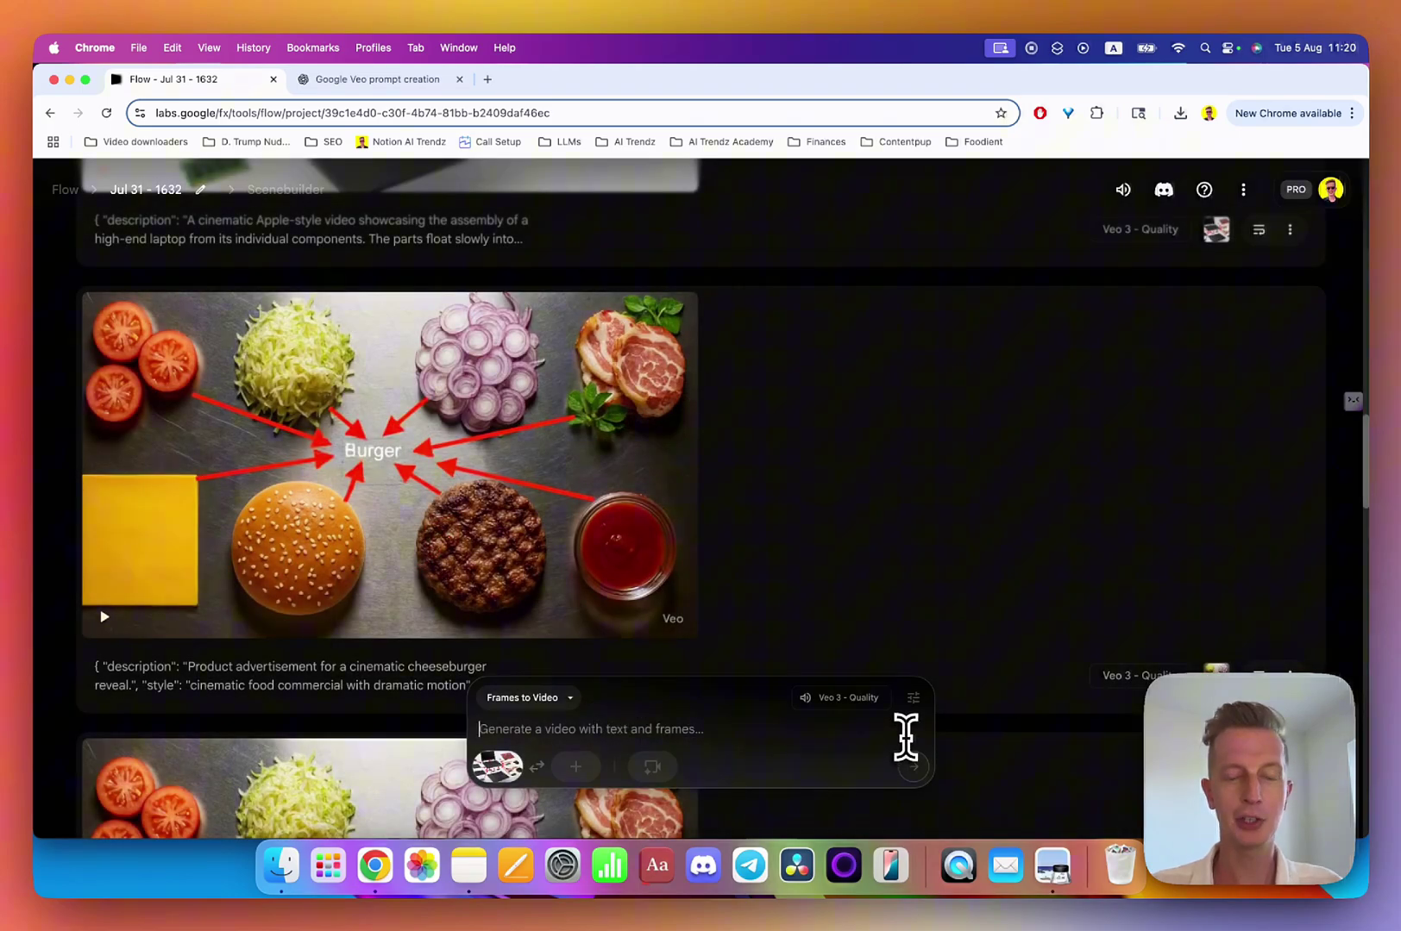